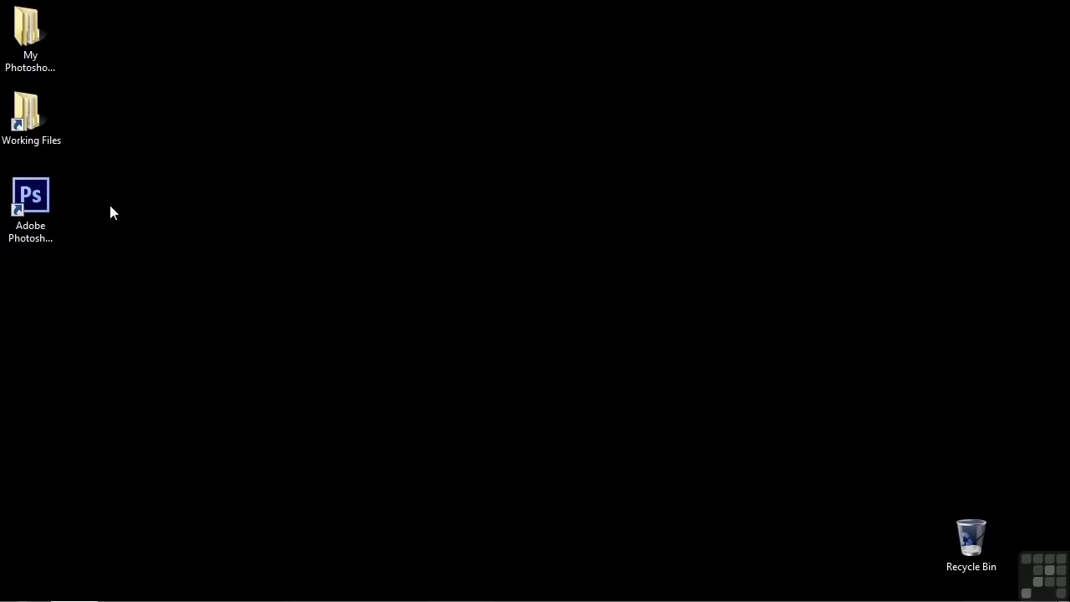
Open 0404-crossfades.psd from the Photoshop PSD files folder inside Working Files.
double_click(33, 126)
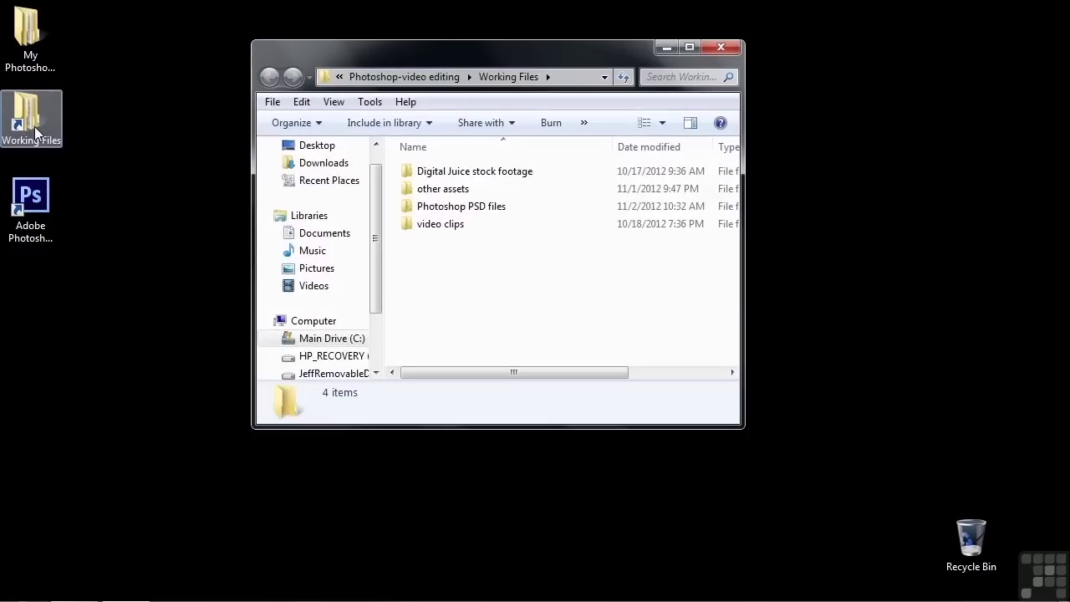
double_click(430, 207)
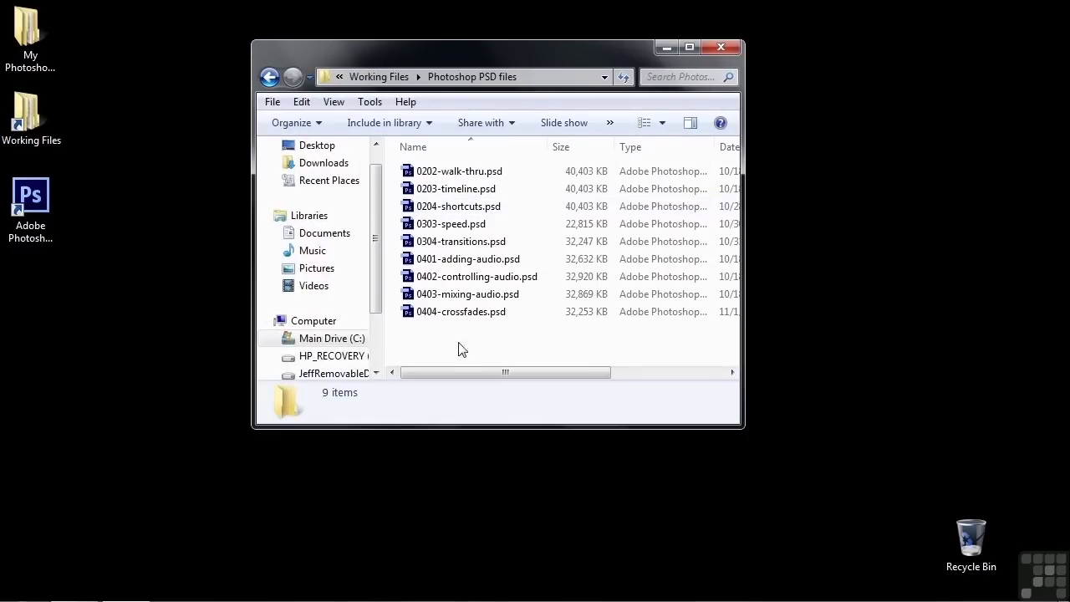
click(438, 318)
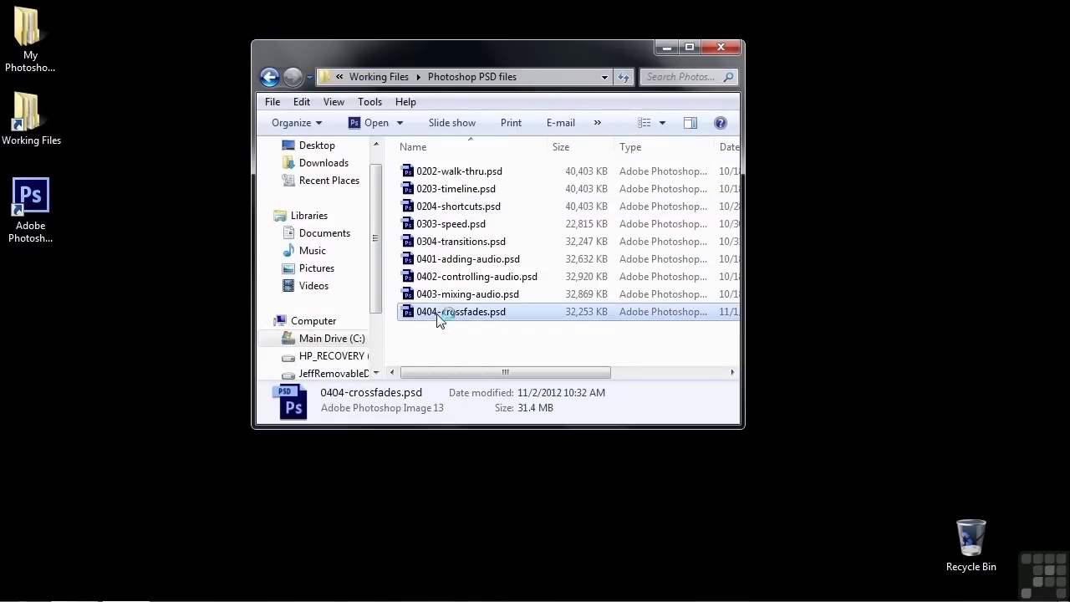
double_click(437, 313)
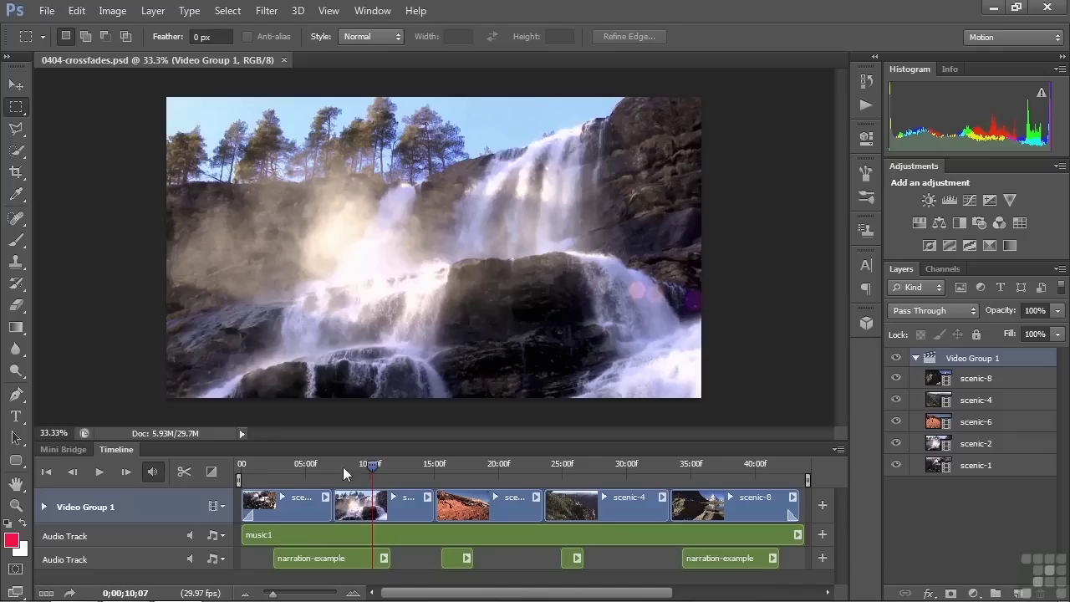
Play the timeline across the cut between the scenic-1 and scenic-2 clips.
click(292, 468)
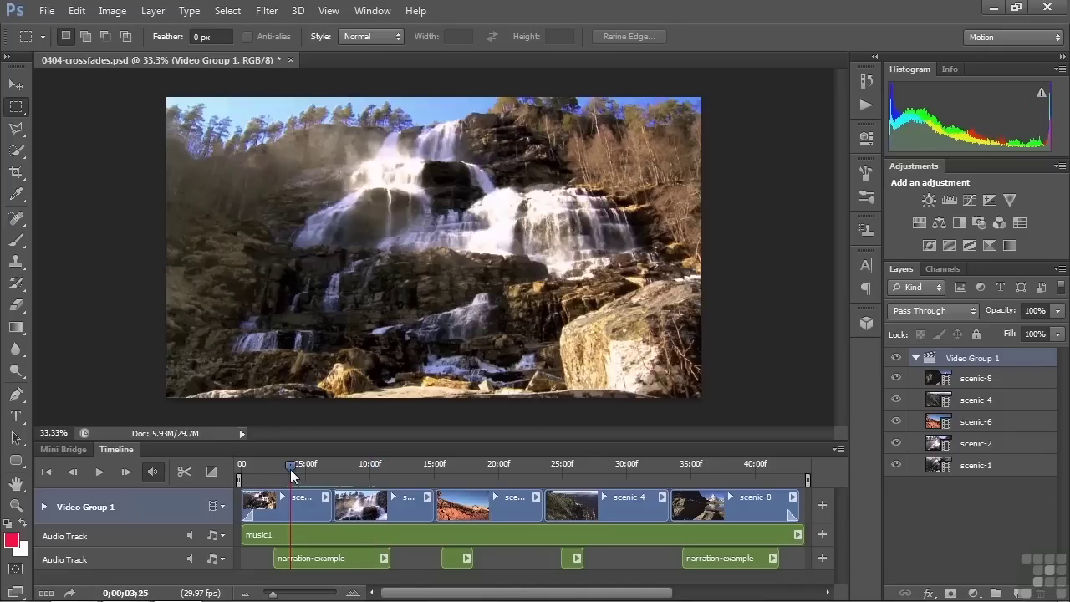
key(space)
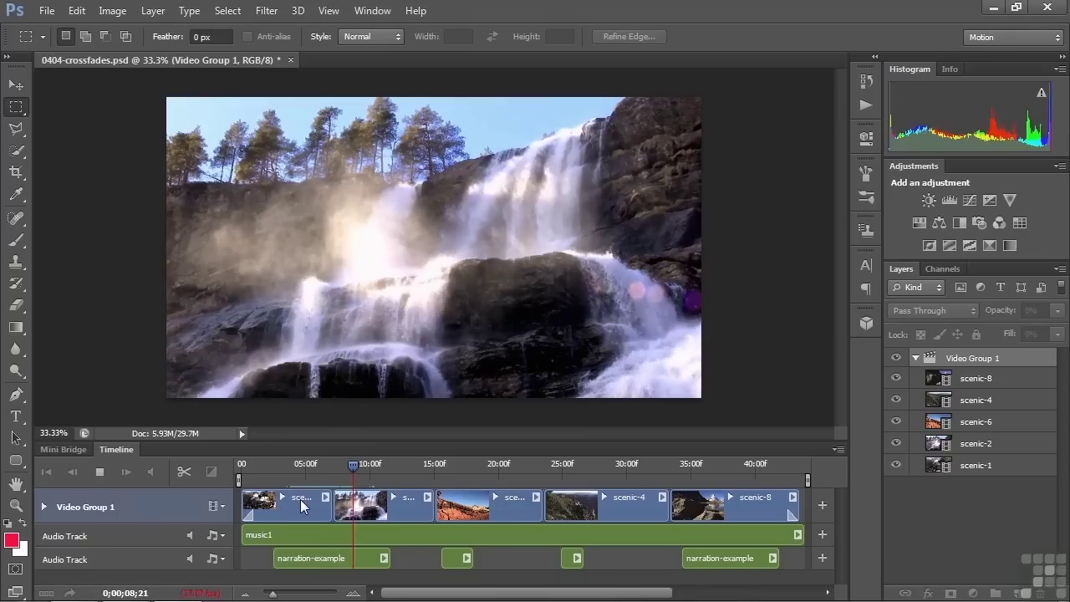
key(space)
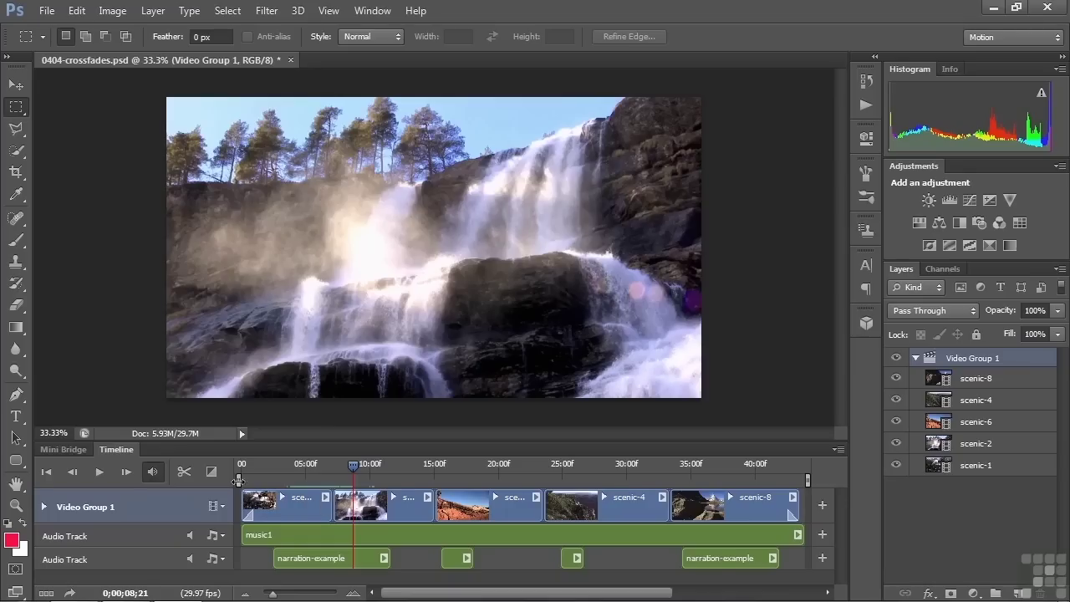
Apply a 1 s Cross Fade transition between the scenic-1 and scenic-2 clips.
click(213, 472)
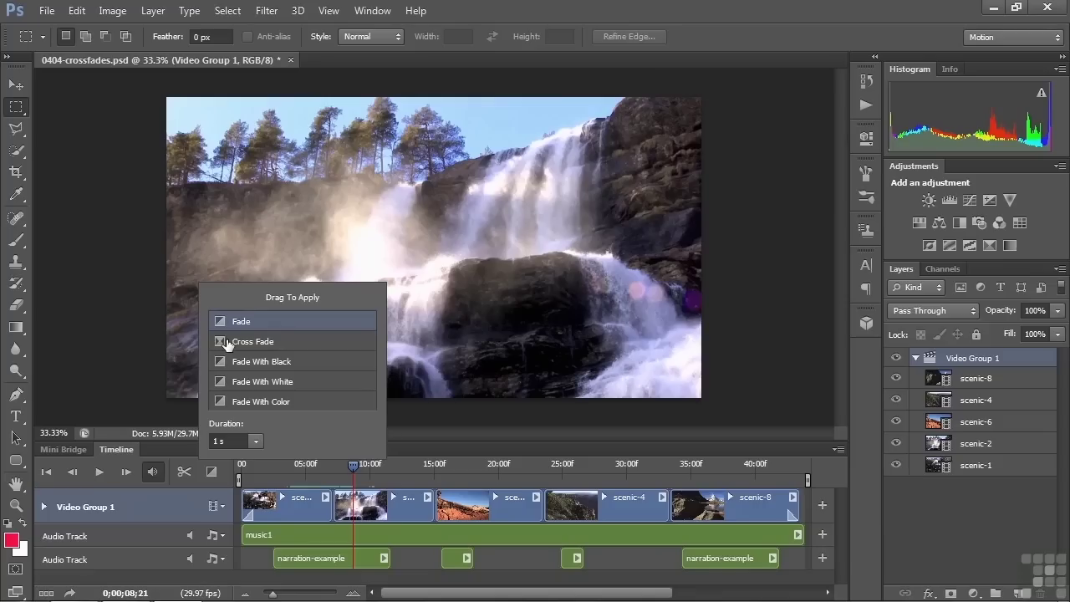
drag(224, 343, 333, 510)
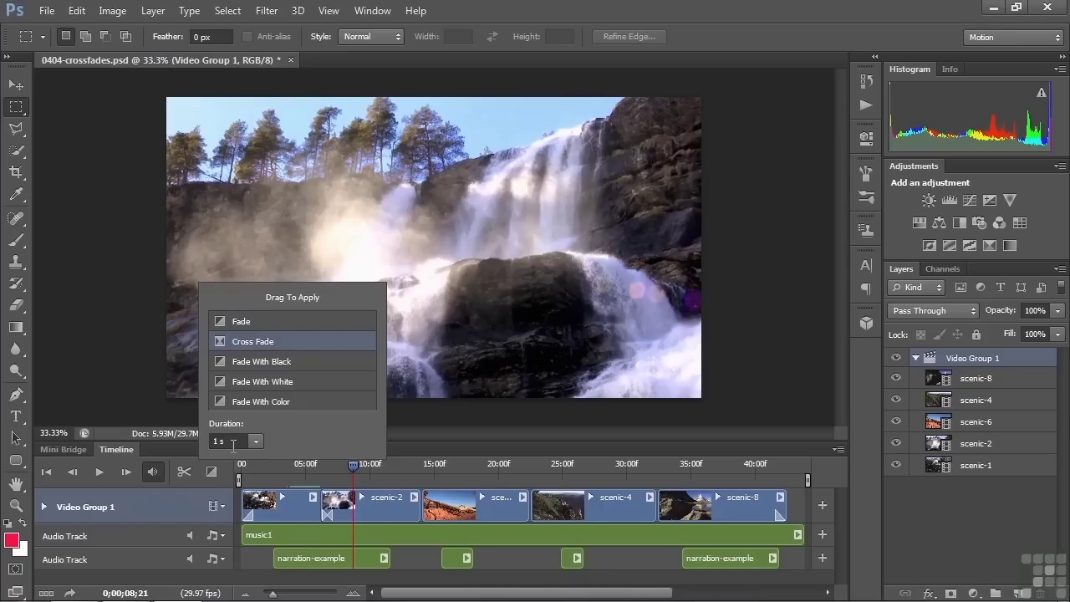
drag(326, 515, 326, 515)
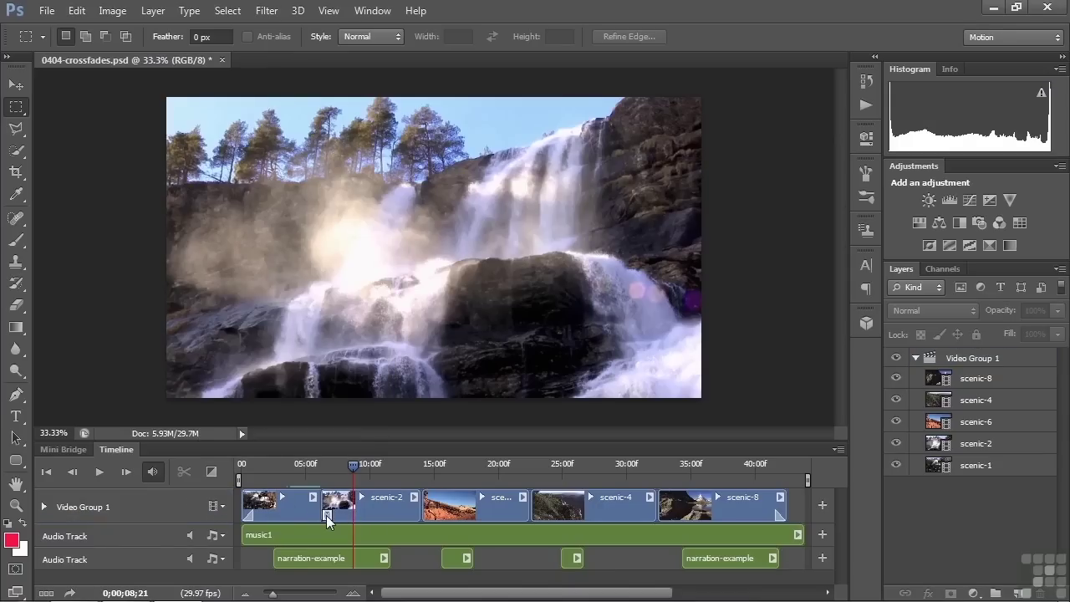
Play the timeline through the cross fade between scenic-1 and scenic-2.
drag(352, 465, 308, 464)
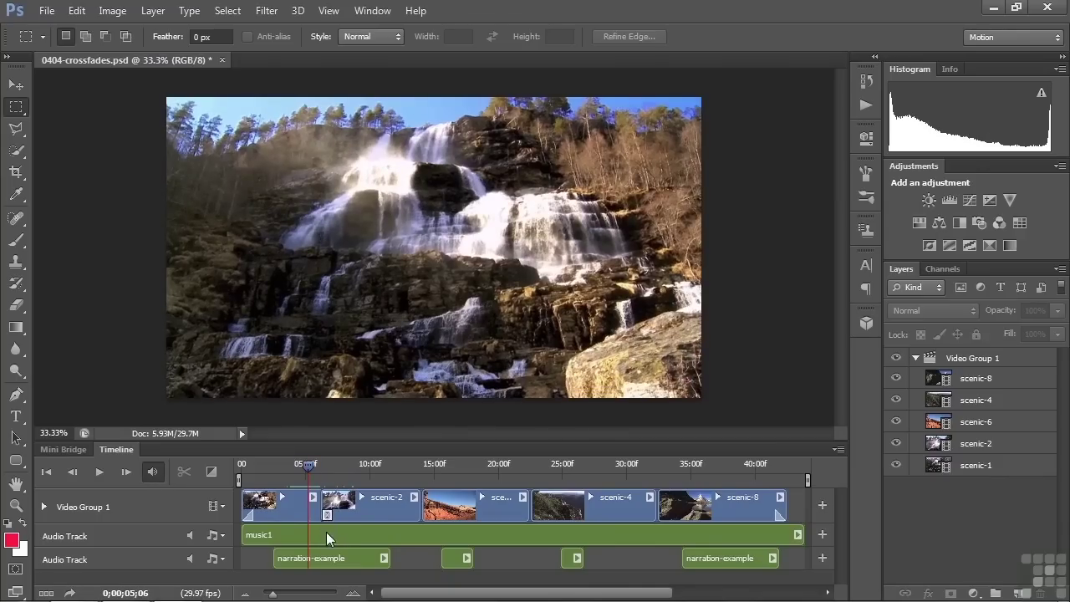
key(space)
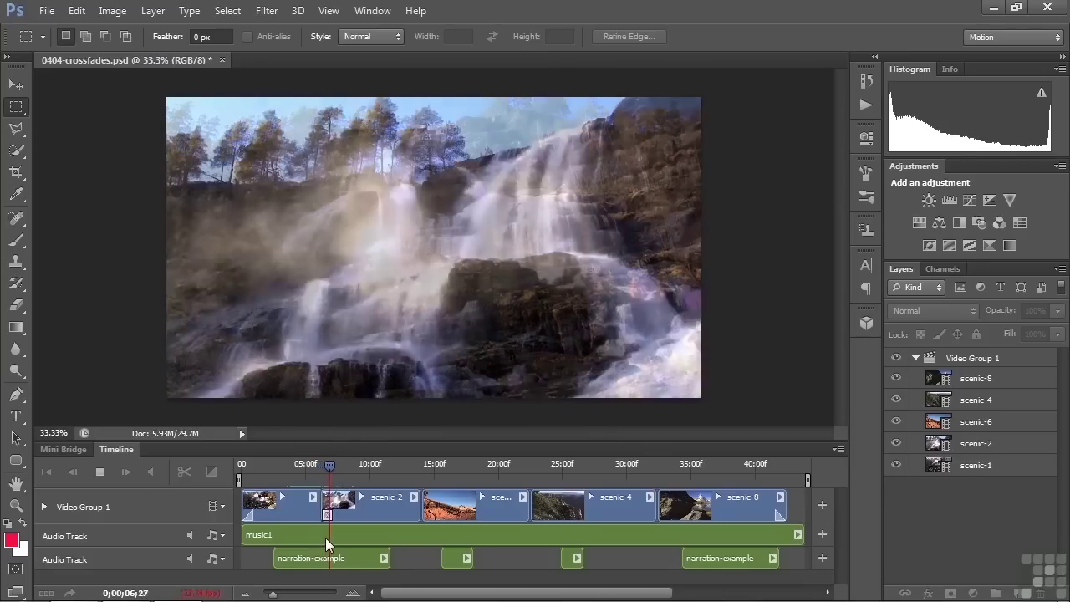
key(space)
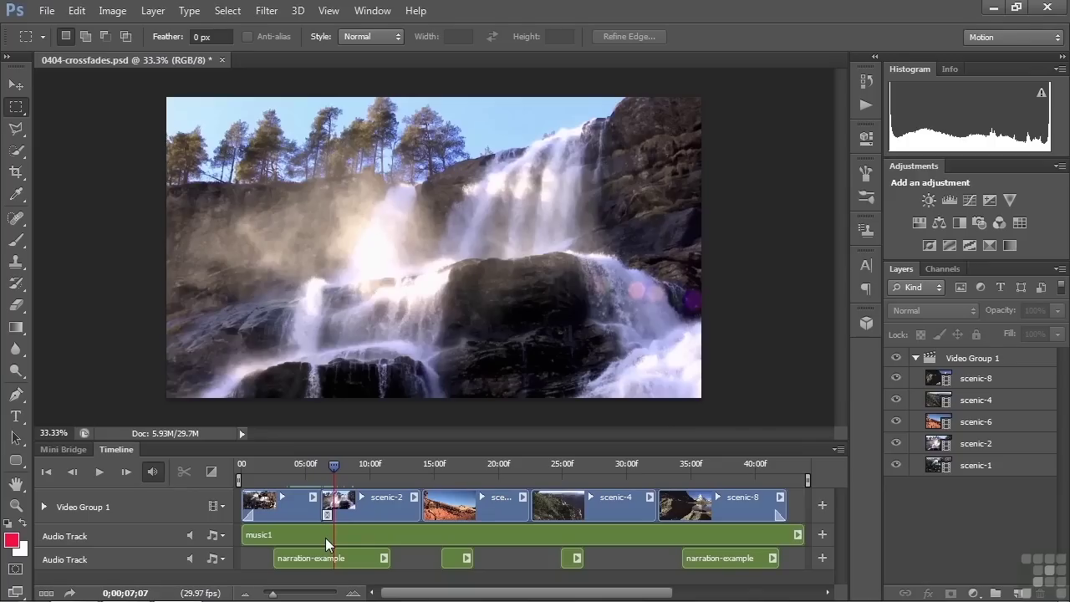
Set the audio fade out of the scenic-1 clip to 1 second.
click(312, 497)
click(359, 388)
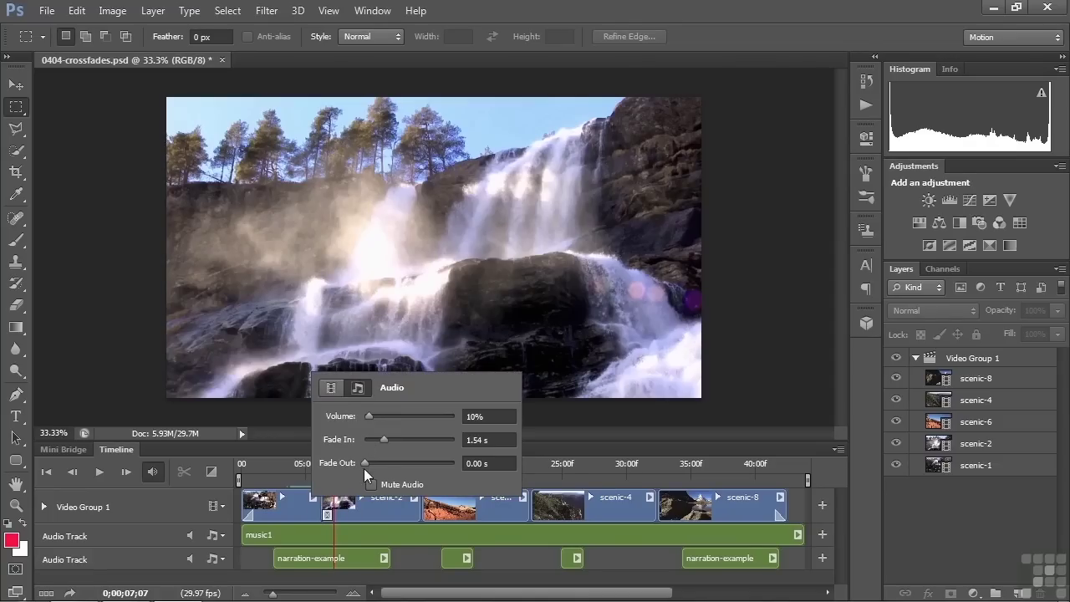
drag(364, 462, 368, 464)
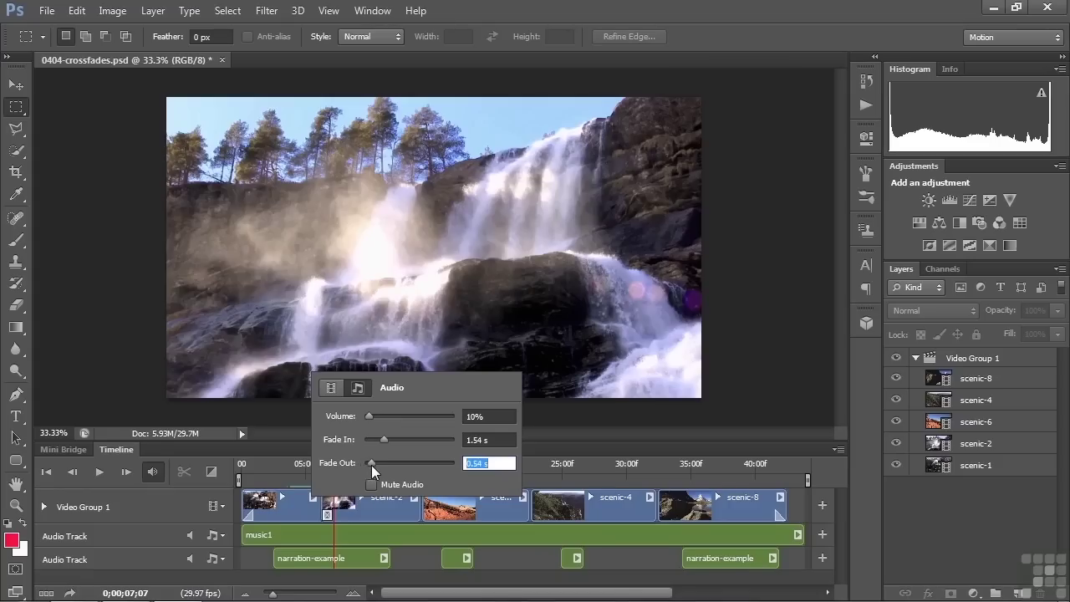
text(0.67)
key(Return)
text(1)
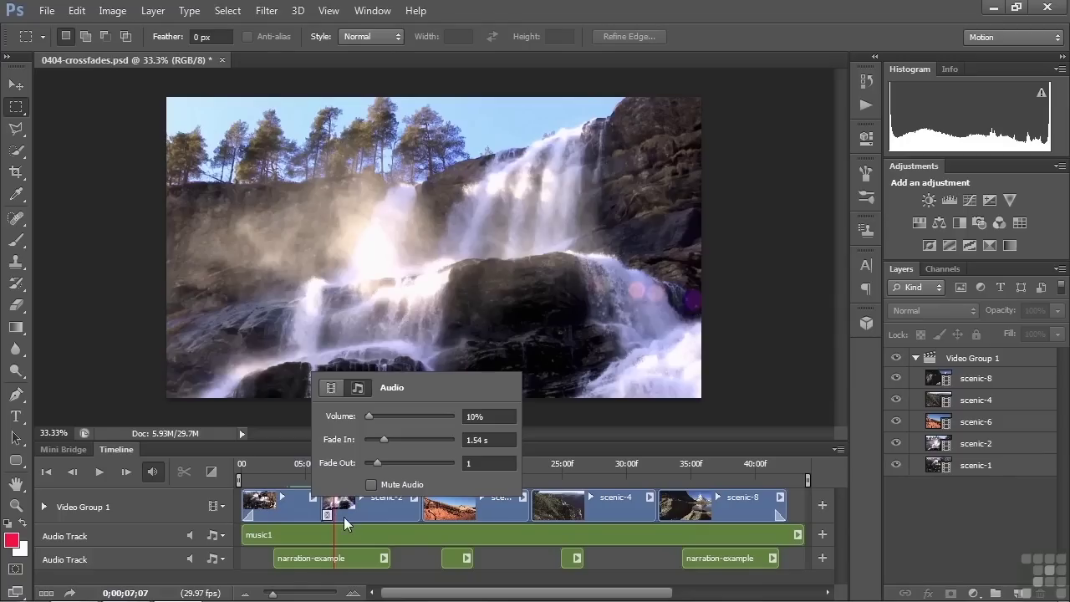
Set the audio fade in of the scenic-2 clip to 1 second.
click(344, 518)
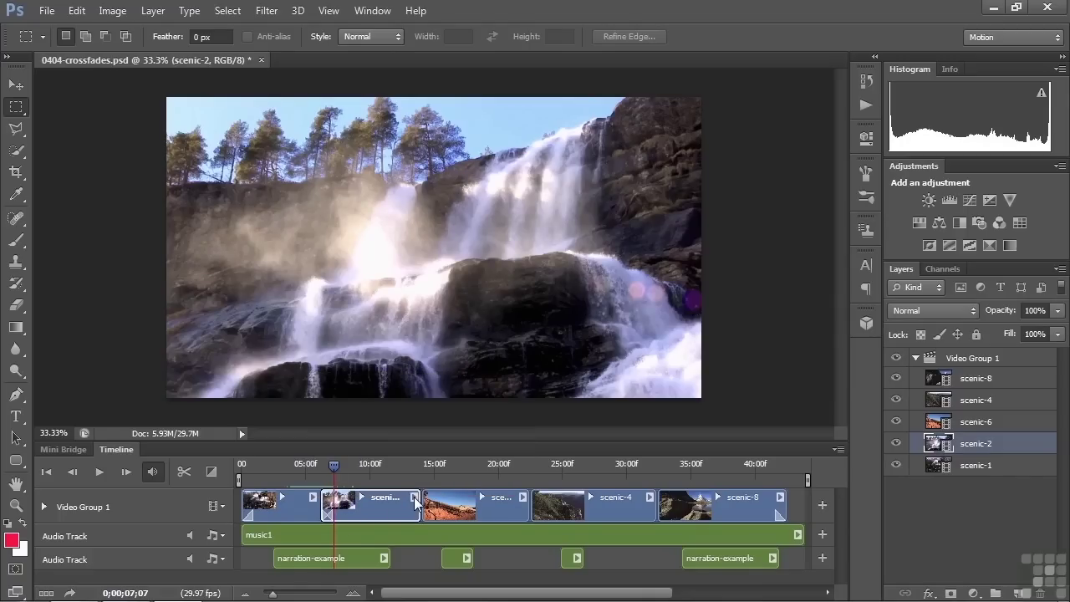
click(415, 498)
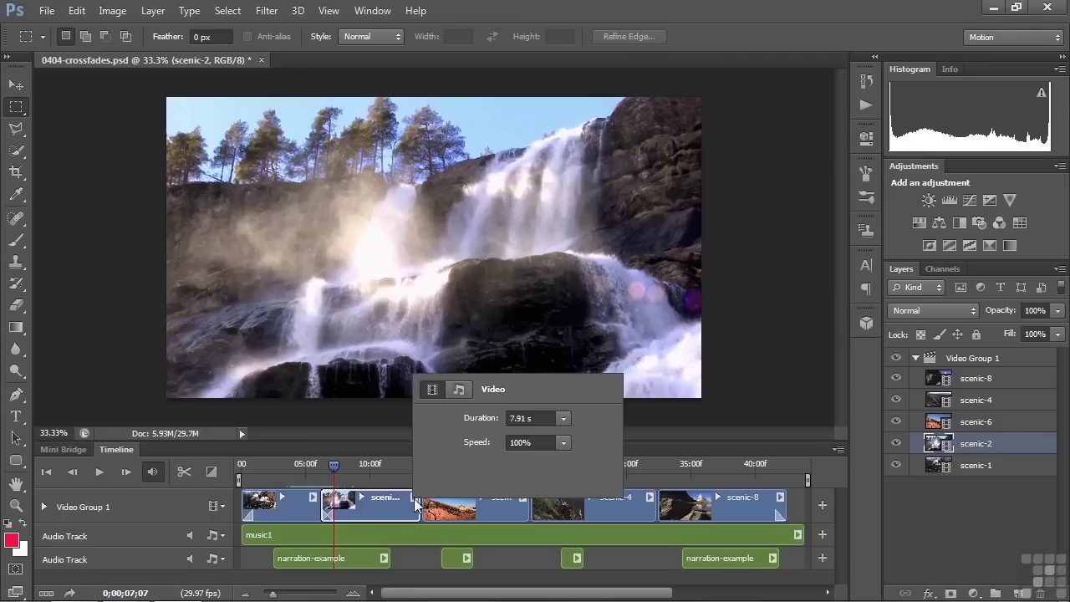
click(458, 389)
drag(461, 447, 526, 445)
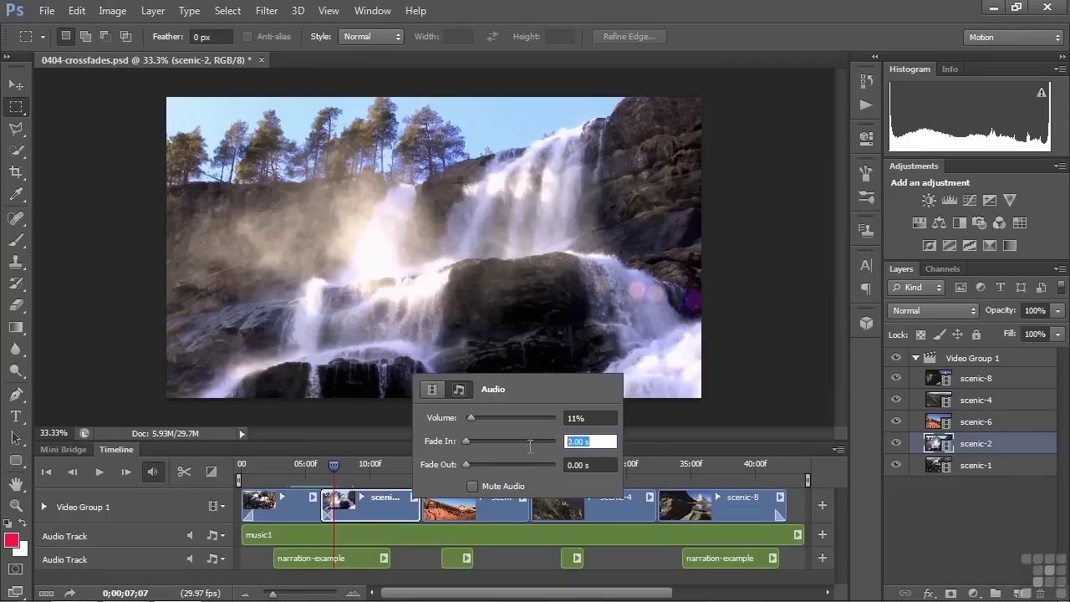
text(1)
key(Return)
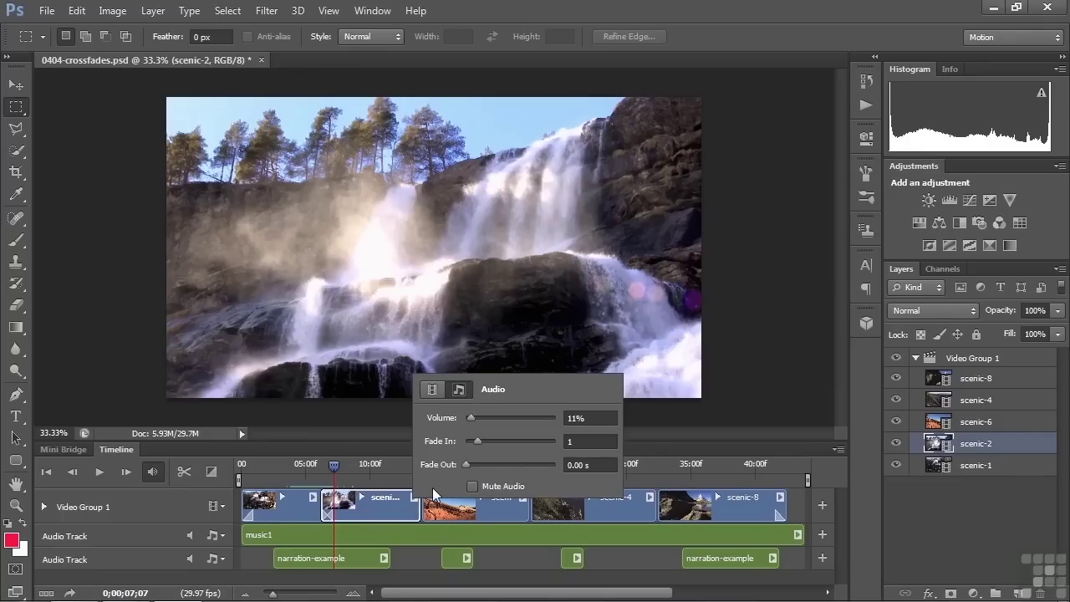
Play the scenic-1 to scenic-2 transition twice to check the picture together with the audio fades.
drag(333, 466, 290, 469)
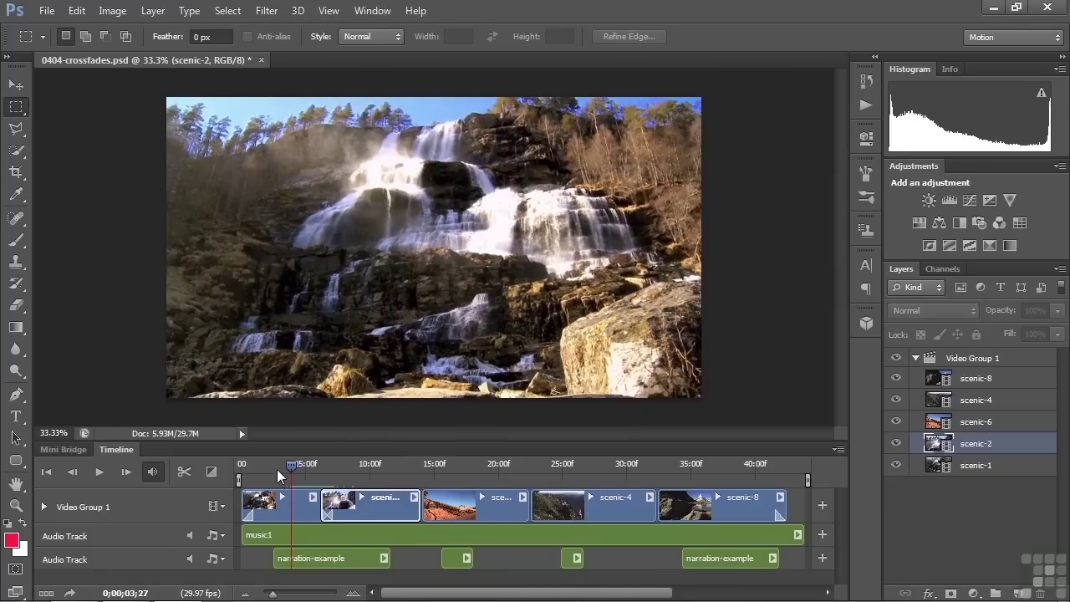
key(space)
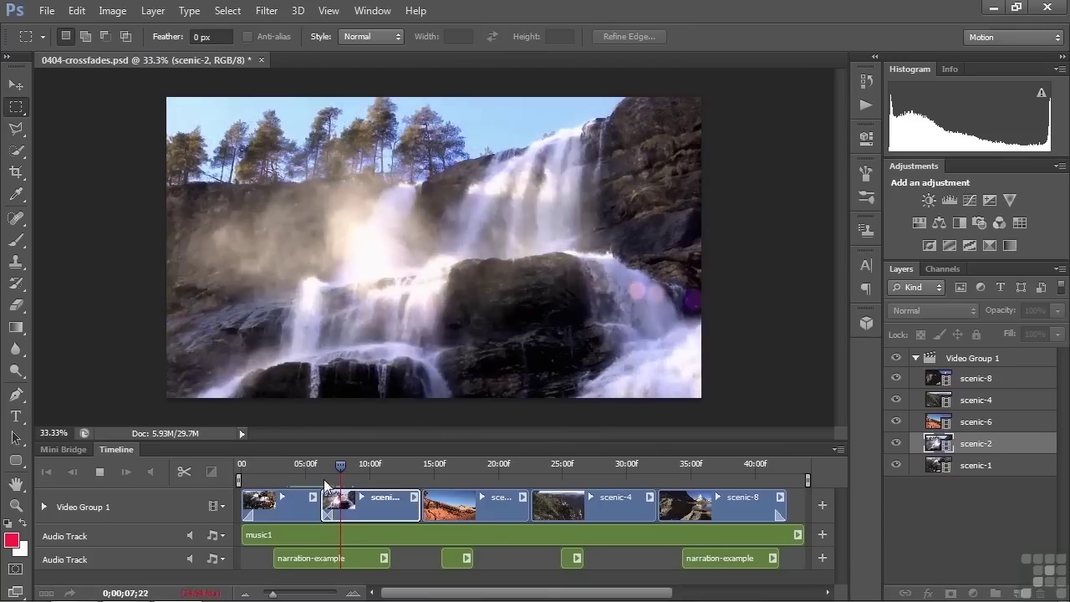
key(space)
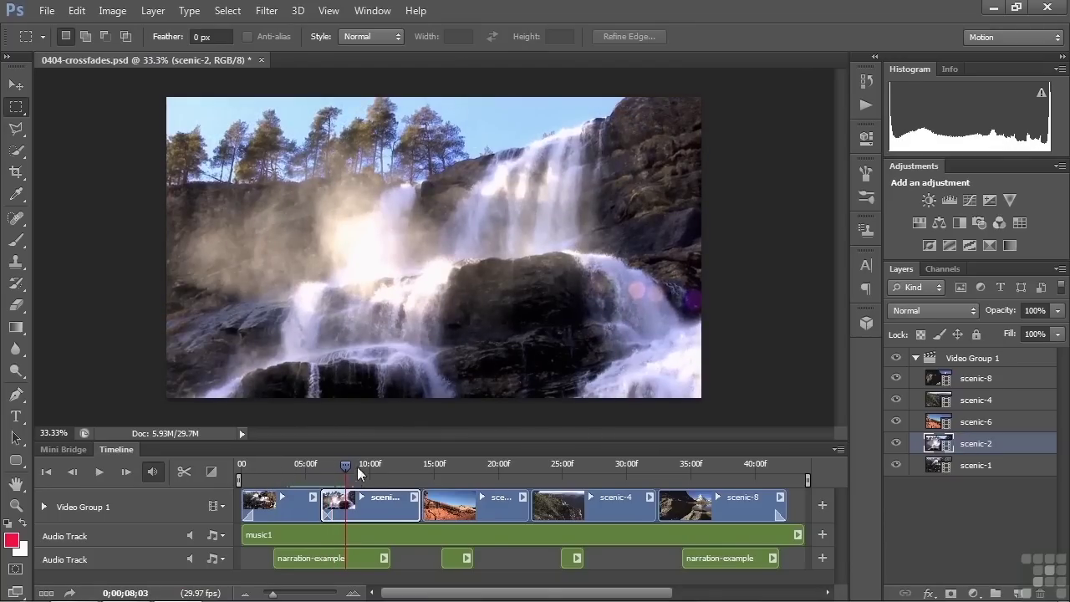
drag(351, 463, 300, 463)
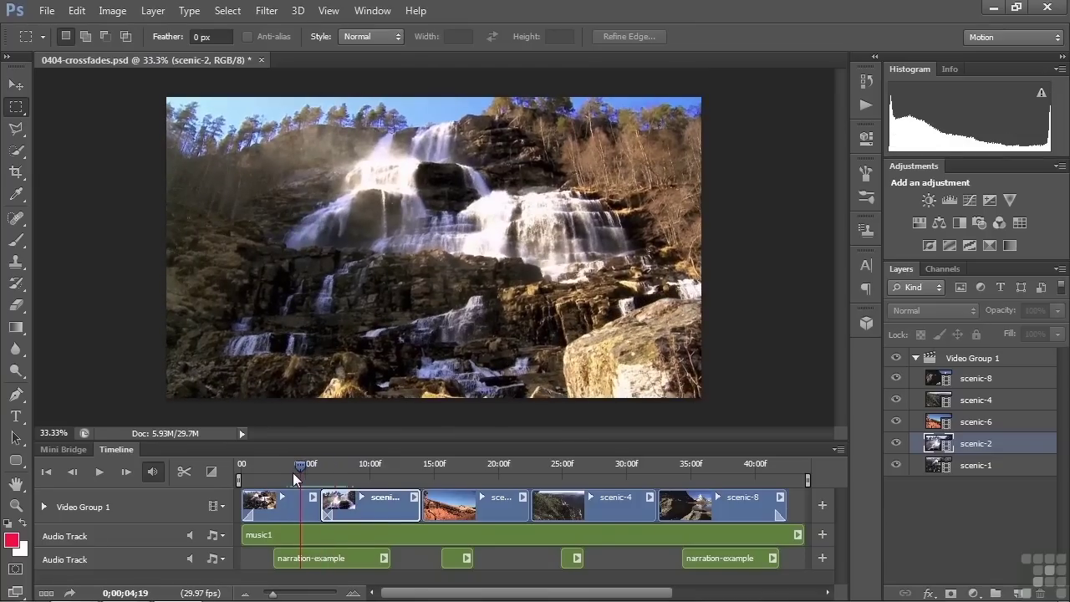
key(space)
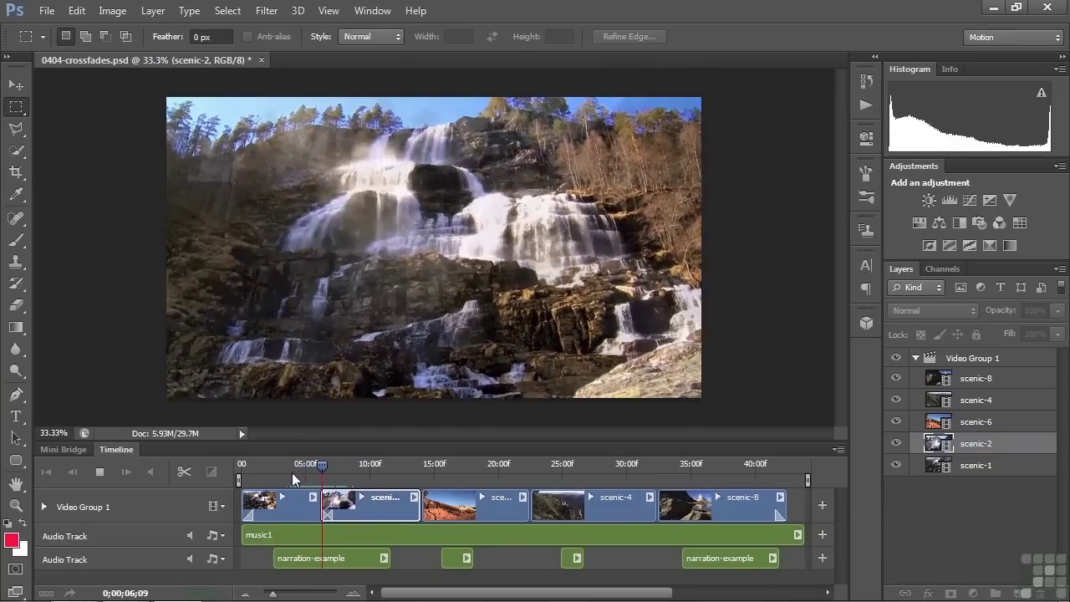
key(space)
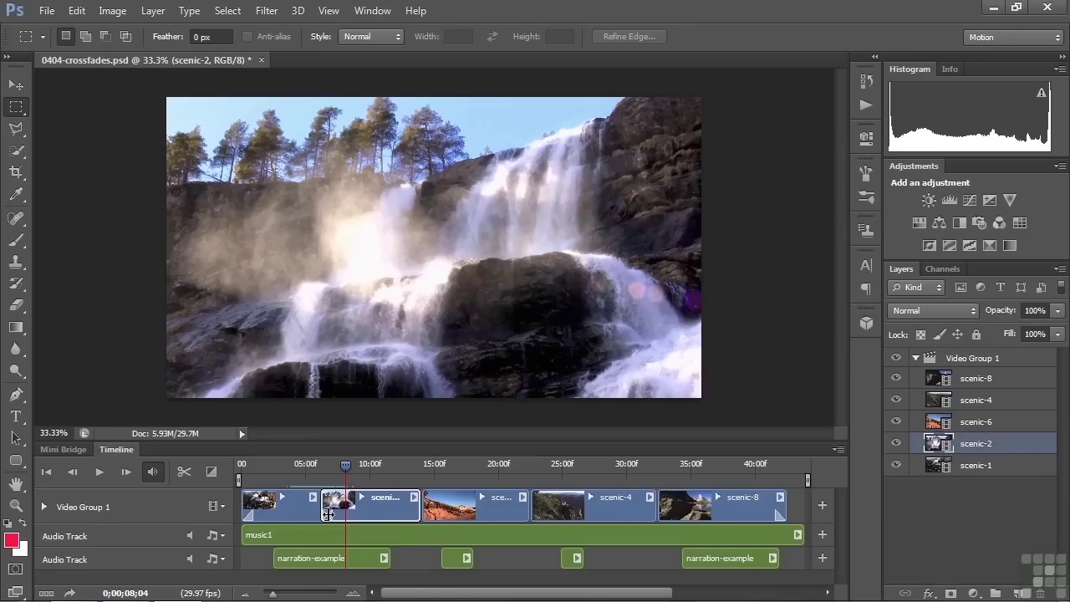
Delete the cross fade transition between the scenic-1 and scenic-2 clips.
drag(346, 475, 323, 466)
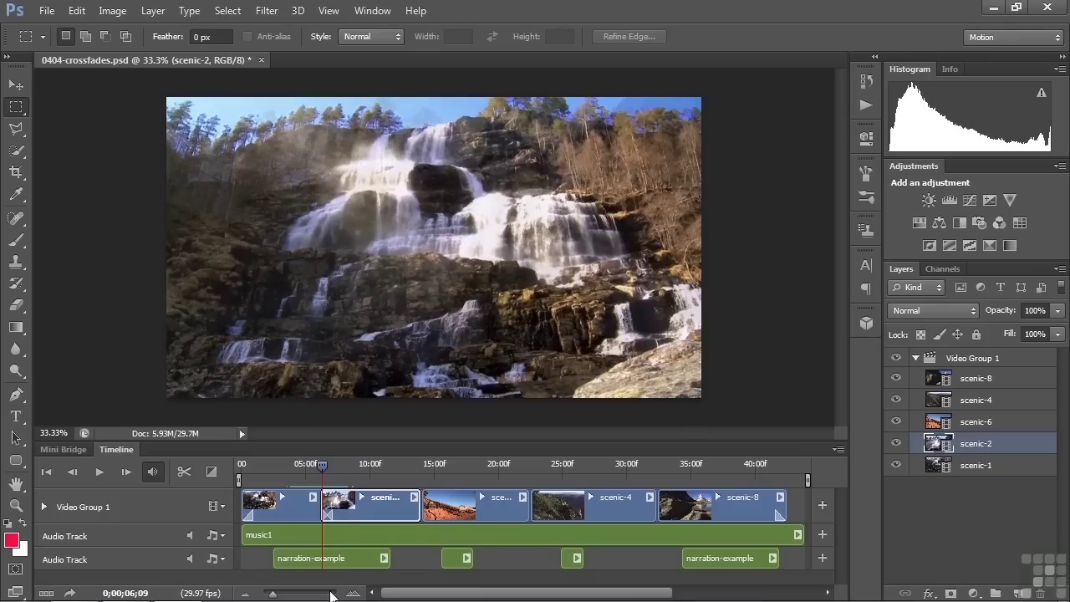
drag(273, 594, 276, 594)
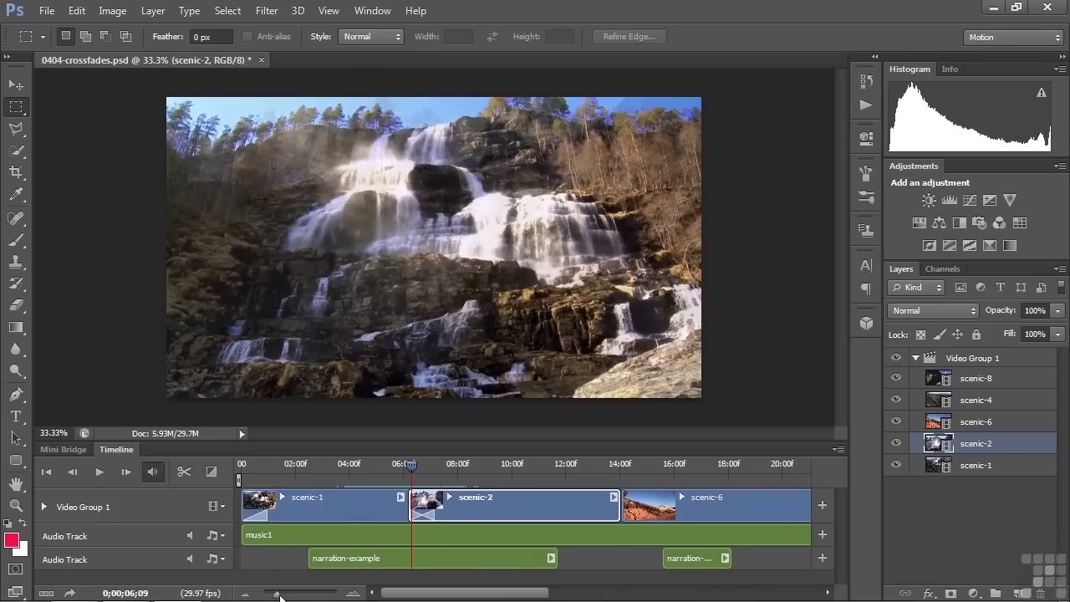
click(421, 512)
key(Delete)
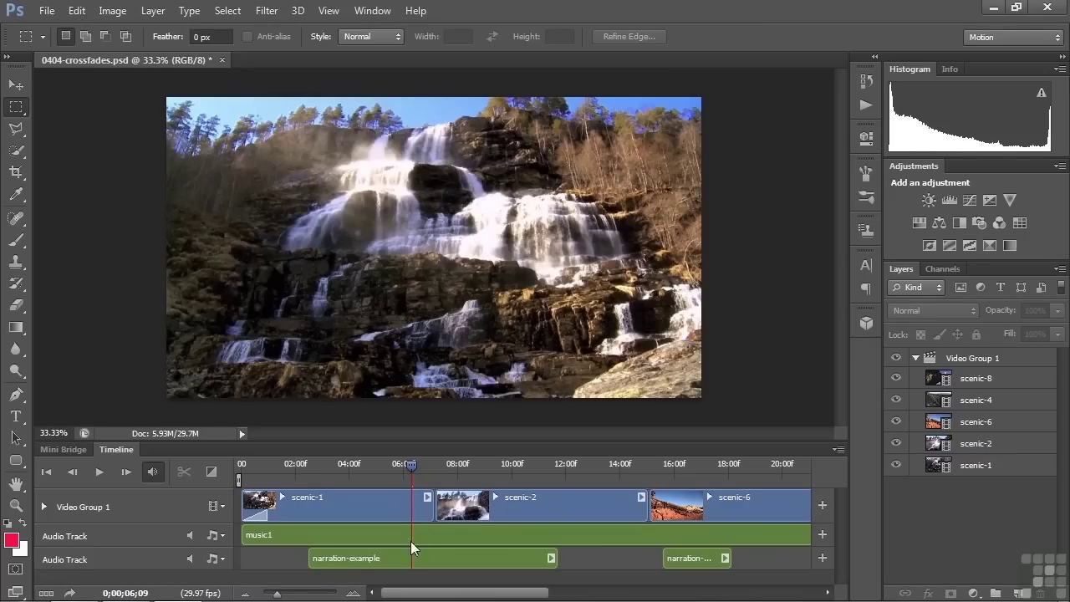
Move the playhead back into the scenic-1 clip and add a new audio track to the timeline.
drag(277, 594, 273, 596)
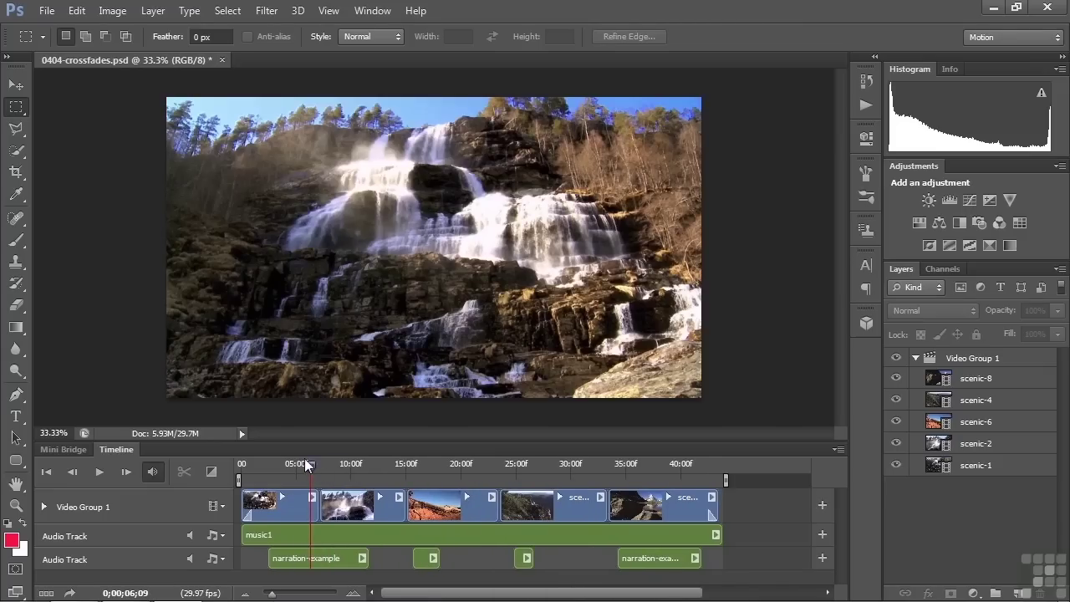
drag(309, 463, 276, 484)
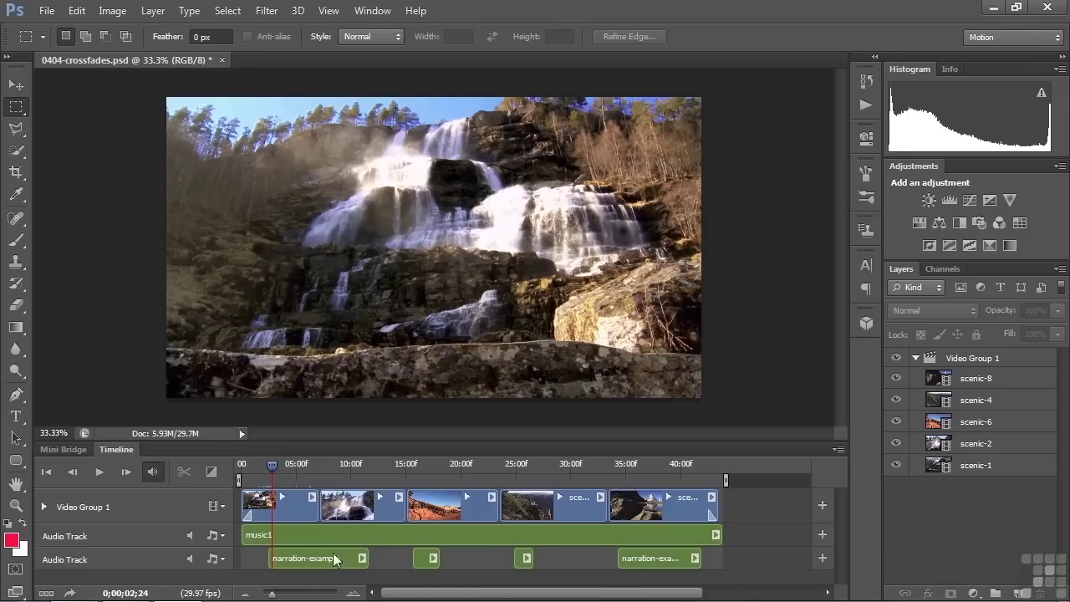
click(223, 535)
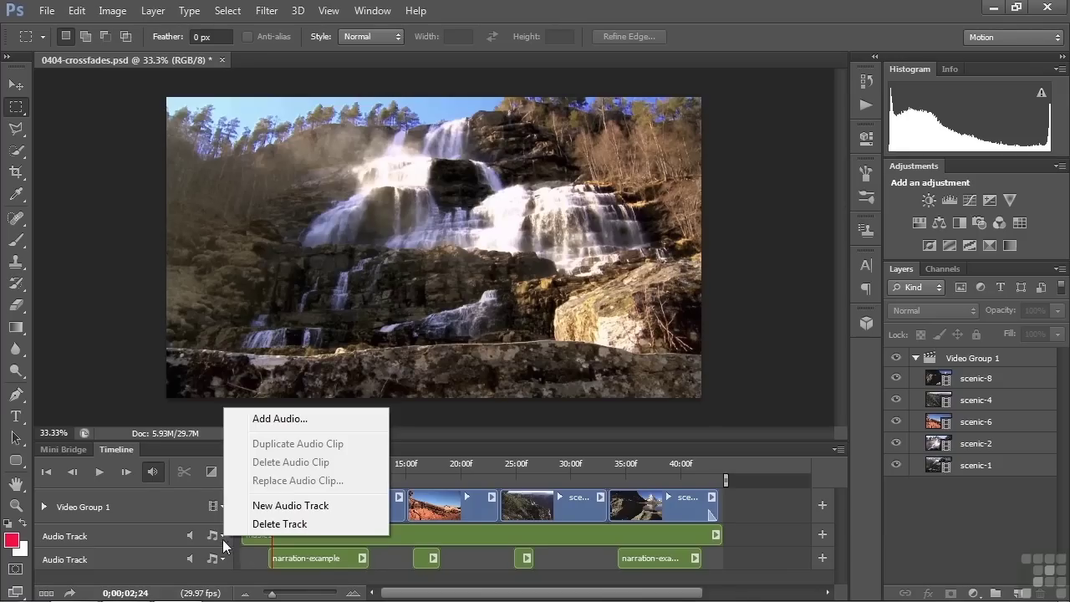
click(272, 506)
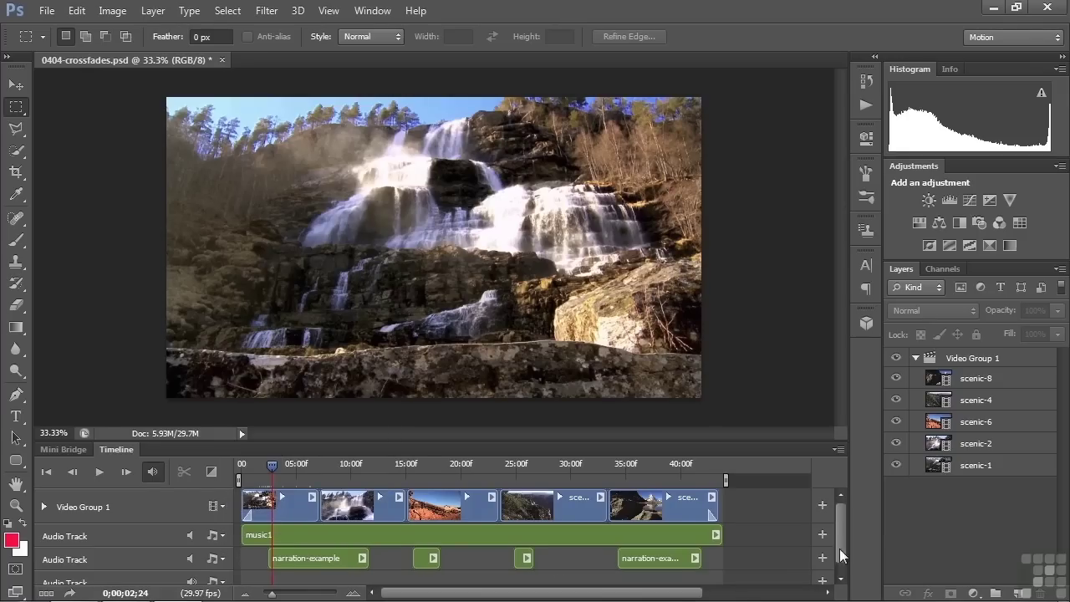
Try to copy the music1 clip from the first audio track.
drag(843, 554, 843, 567)
click(354, 524)
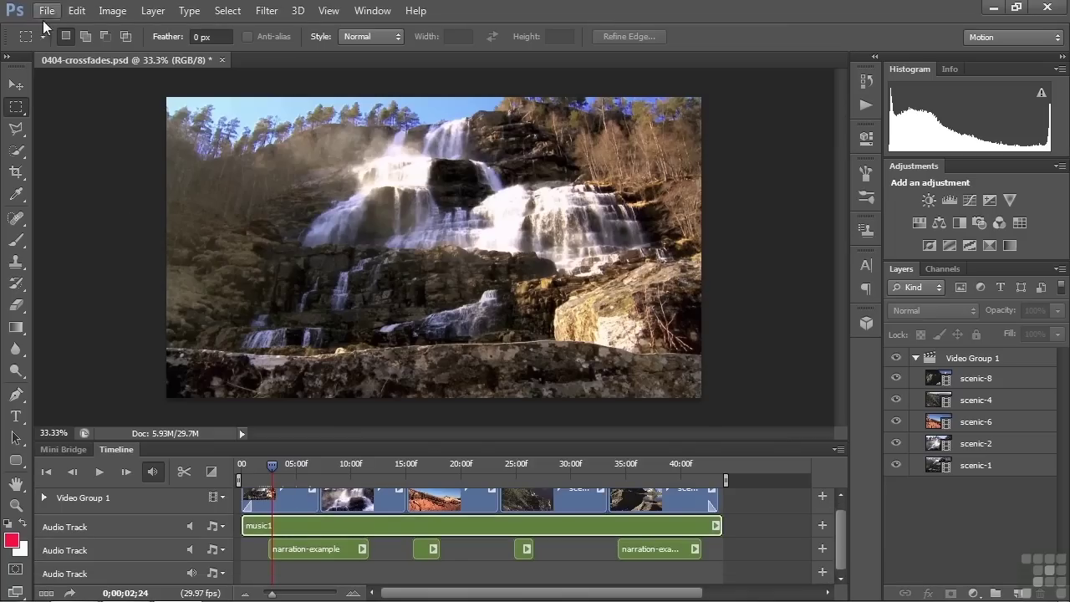
click(77, 12)
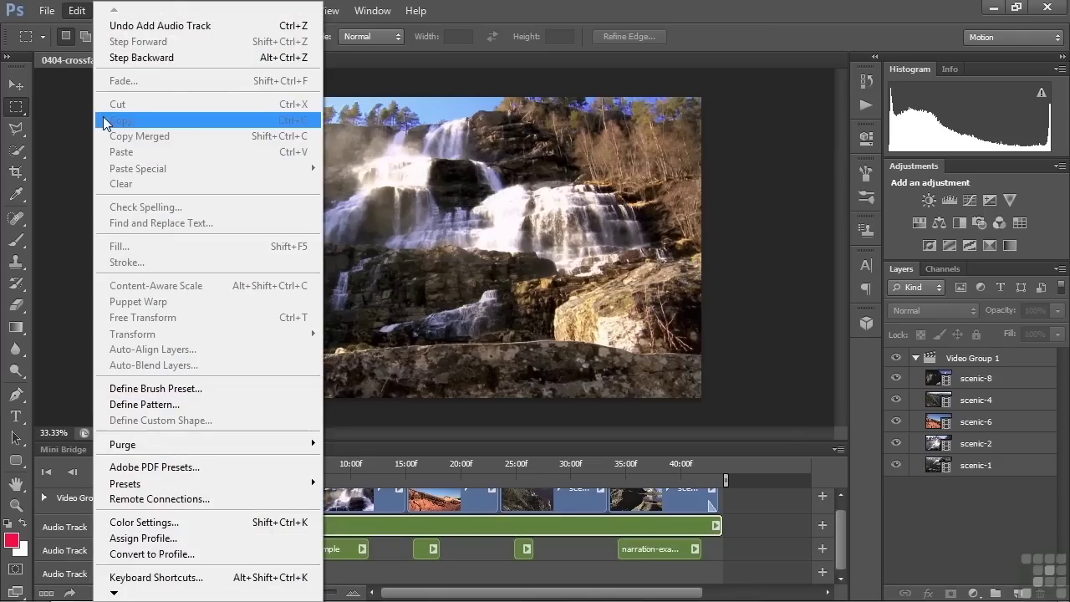
click(401, 520)
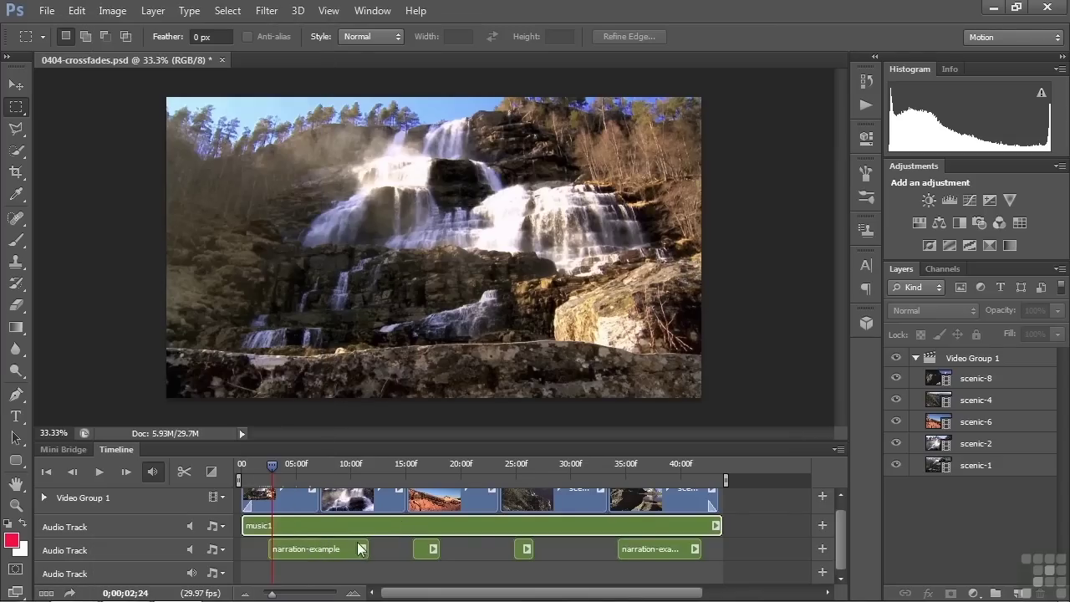
Add the music1 audio file from the other assets folder to the empty third audio track.
click(221, 577)
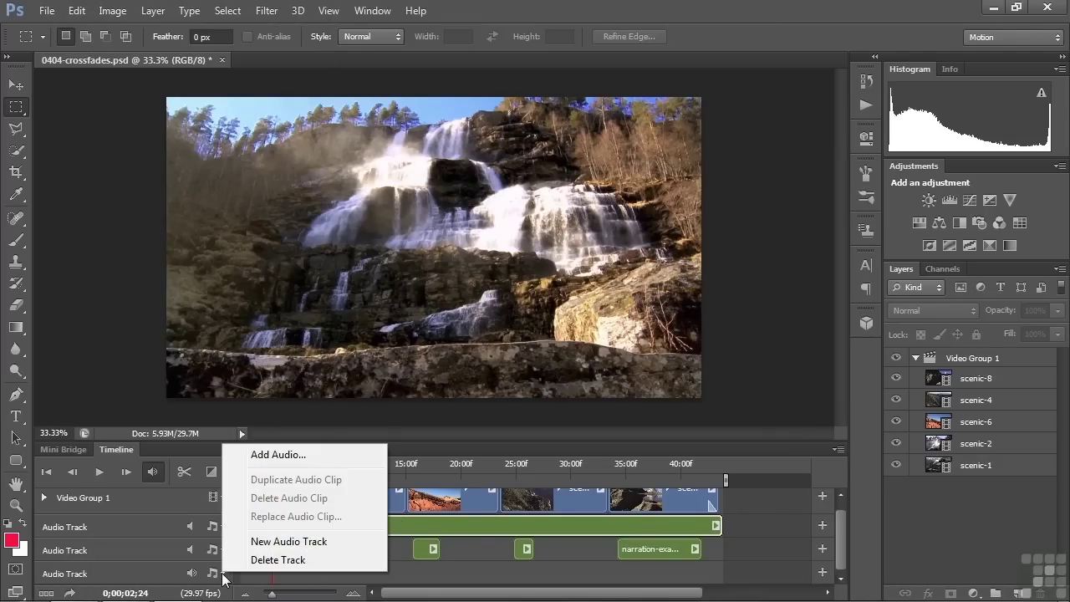
click(270, 456)
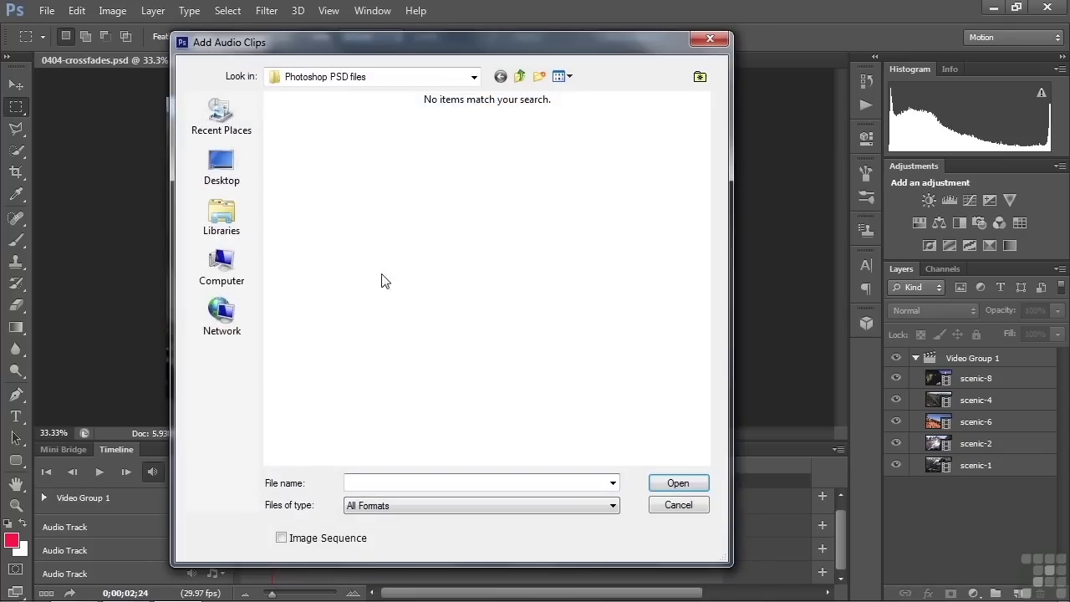
click(519, 76)
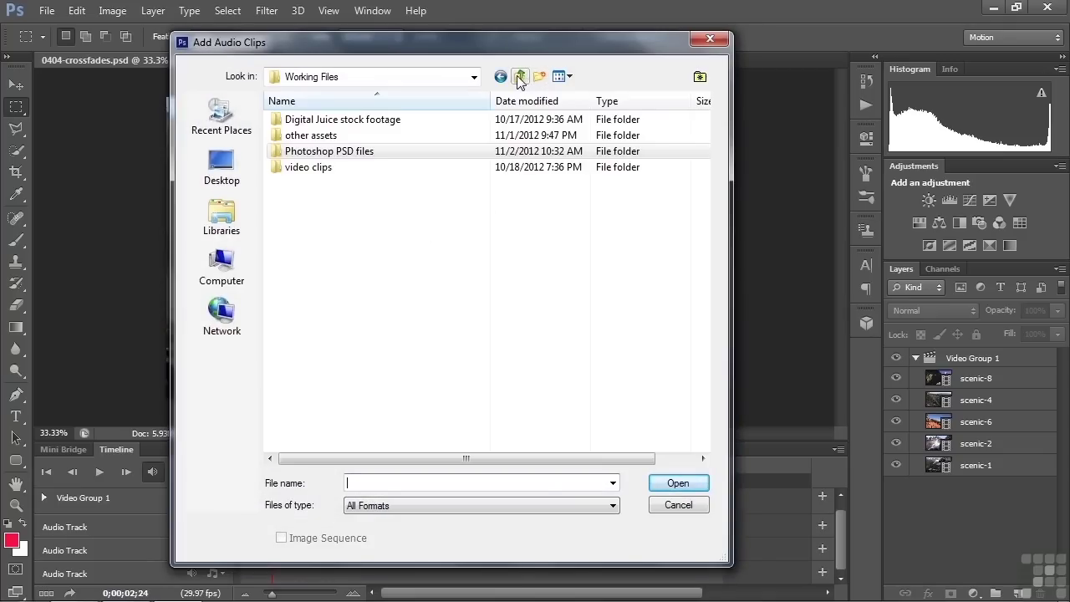
double_click(346, 139)
double_click(582, 159)
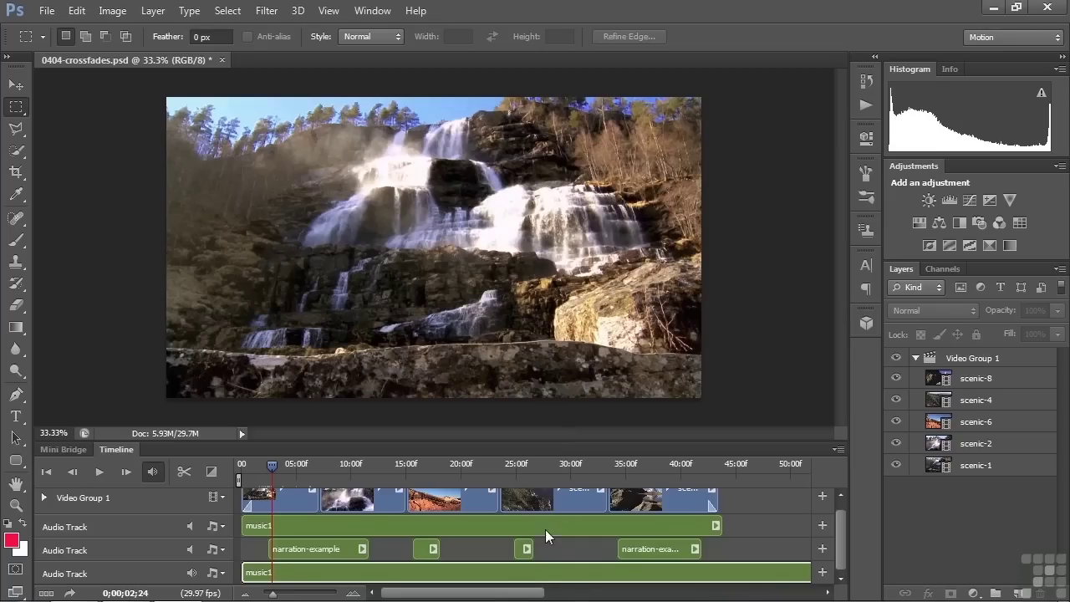
Check the original music1 clip's audio settings and set the volume of the new music1 clip on the third track to 10%.
drag(488, 596, 387, 572)
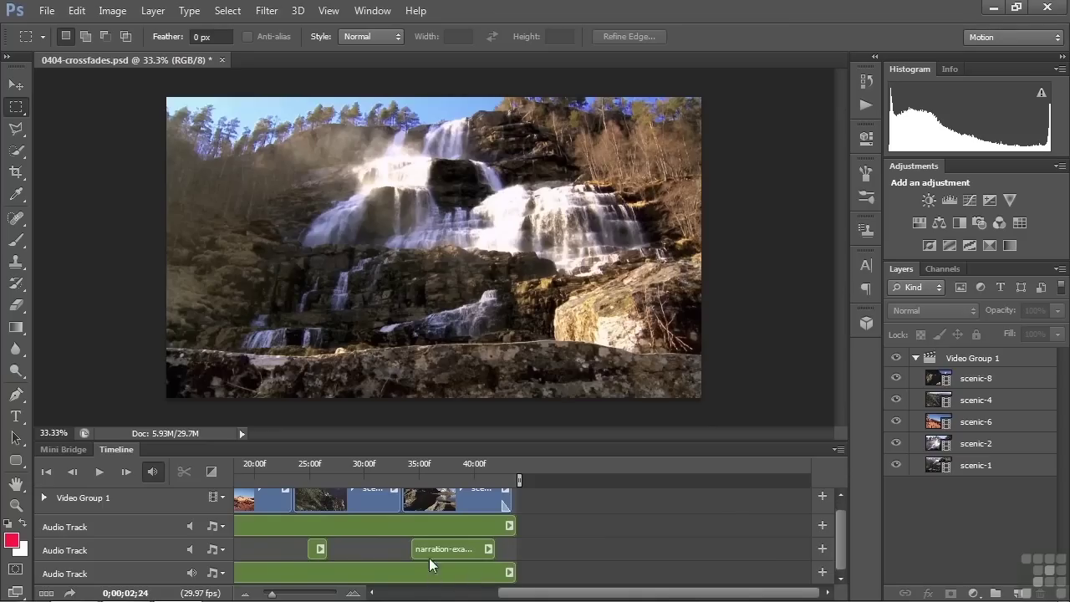
click(507, 526)
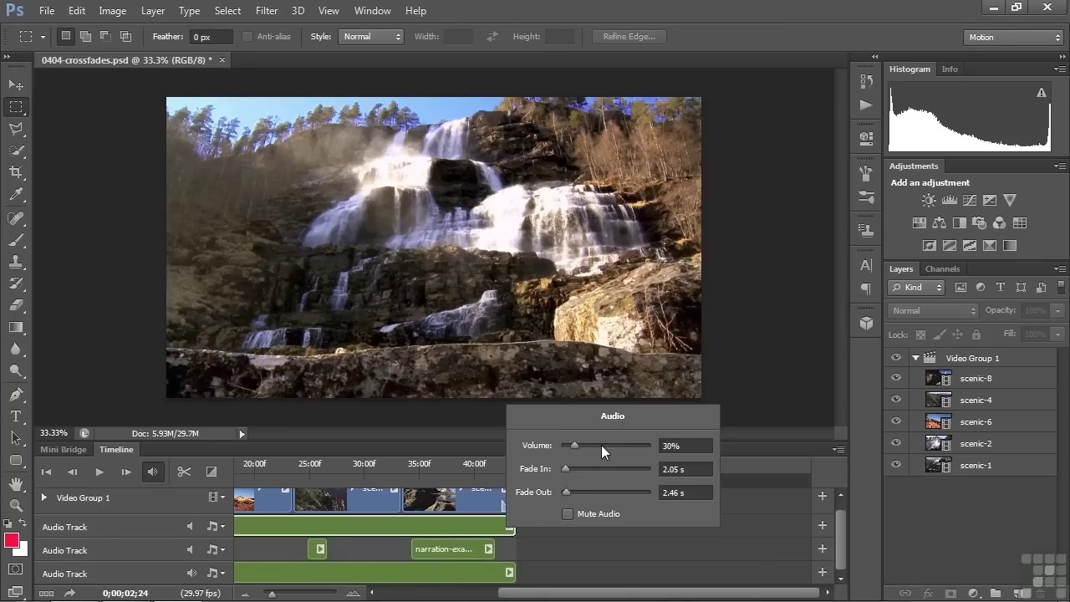
click(510, 572)
click(509, 571)
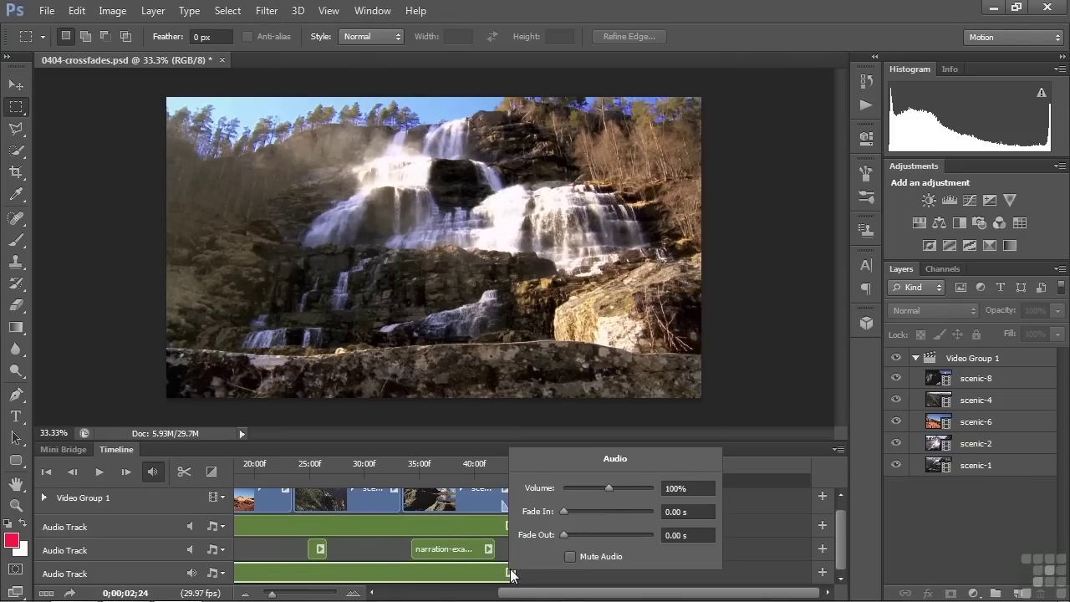
double_click(692, 488)
text(1)
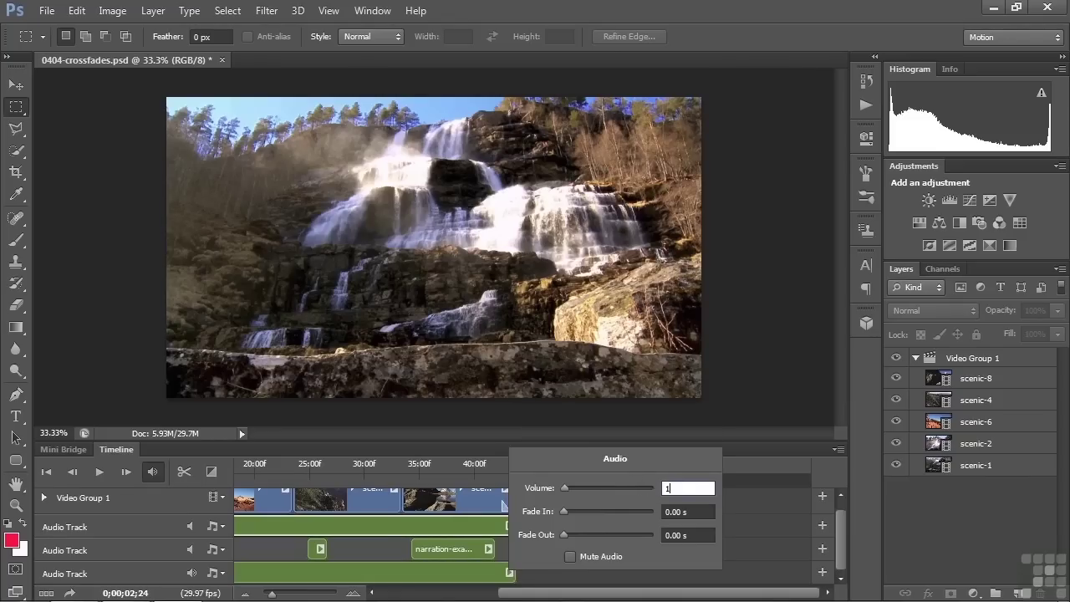
text(0)
Set the fade in and fade out of the third track's music1 clip to 2.05 seconds each.
drag(563, 511, 570, 539)
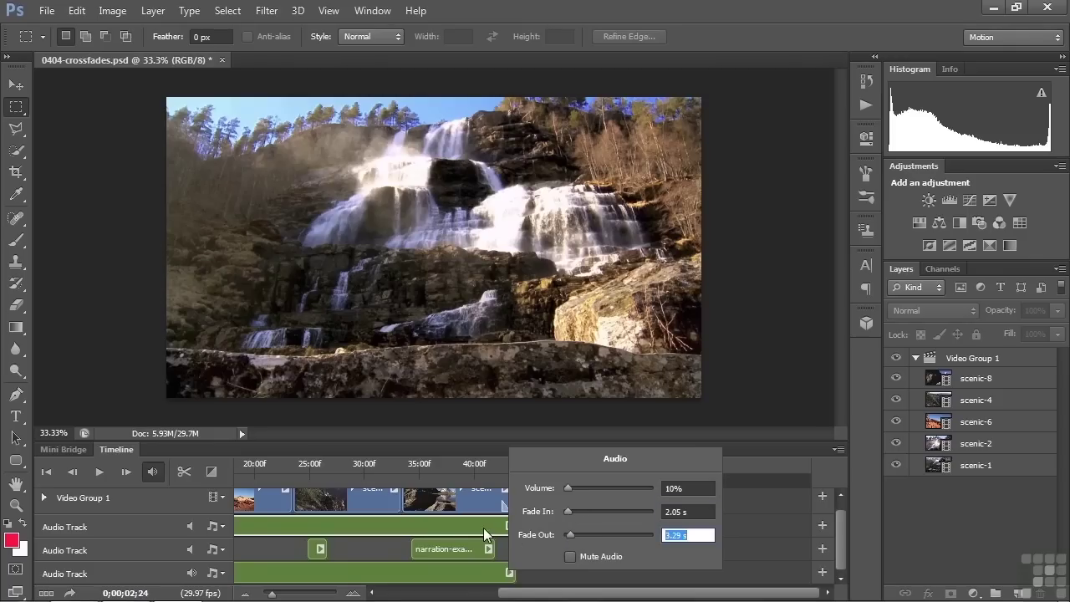
drag(572, 534, 567, 534)
click(463, 572)
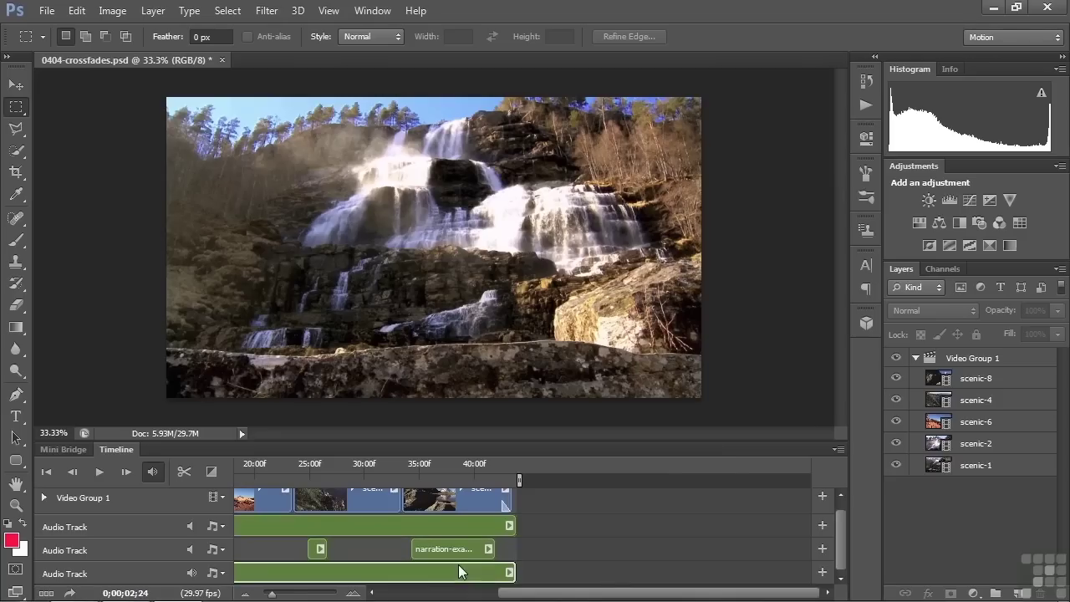
Place the playhead at 0;00;02;15, the start of the first narration clip, and play the passage with the narration track unmuted.
drag(559, 595, 442, 595)
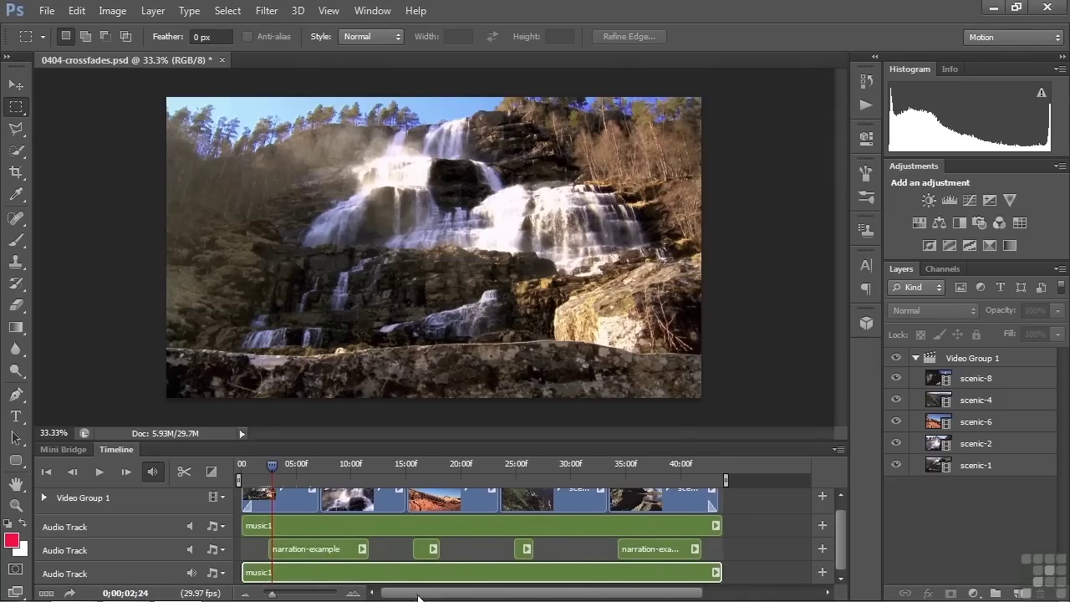
drag(272, 466, 269, 466)
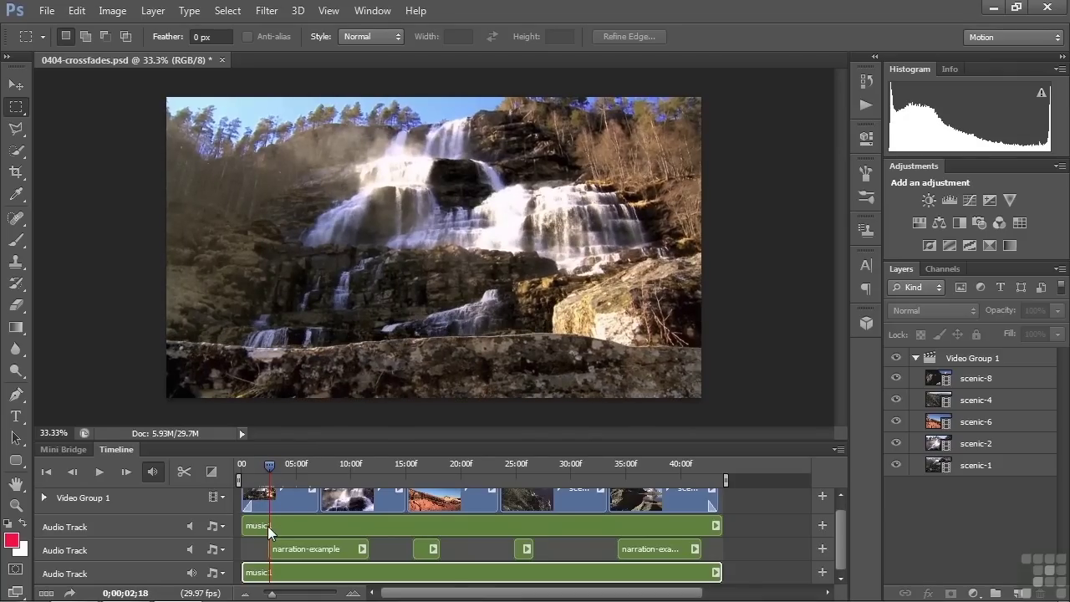
drag(271, 465, 268, 466)
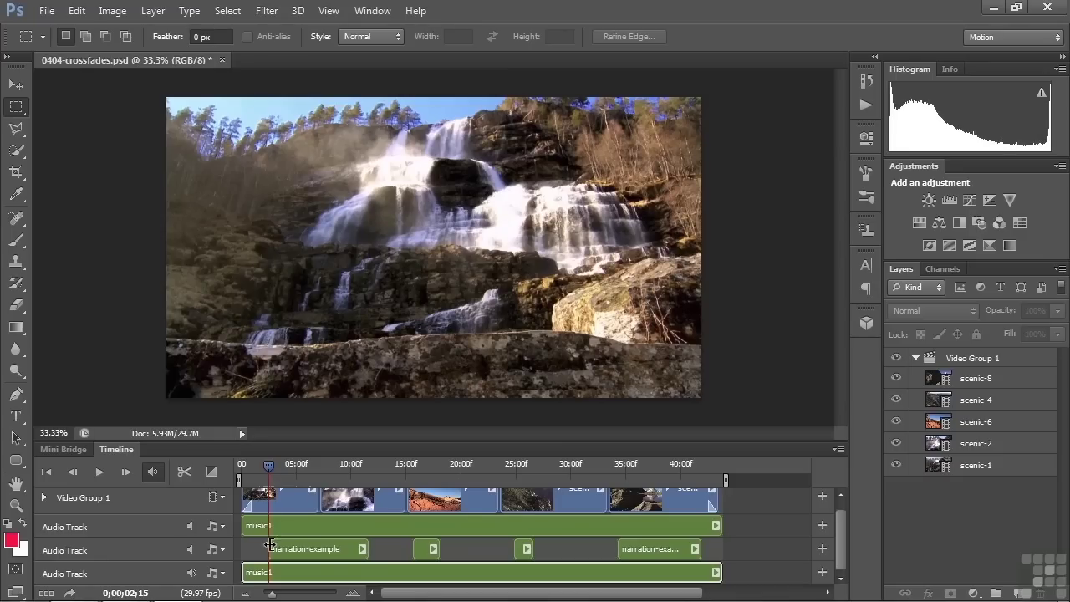
key(space)
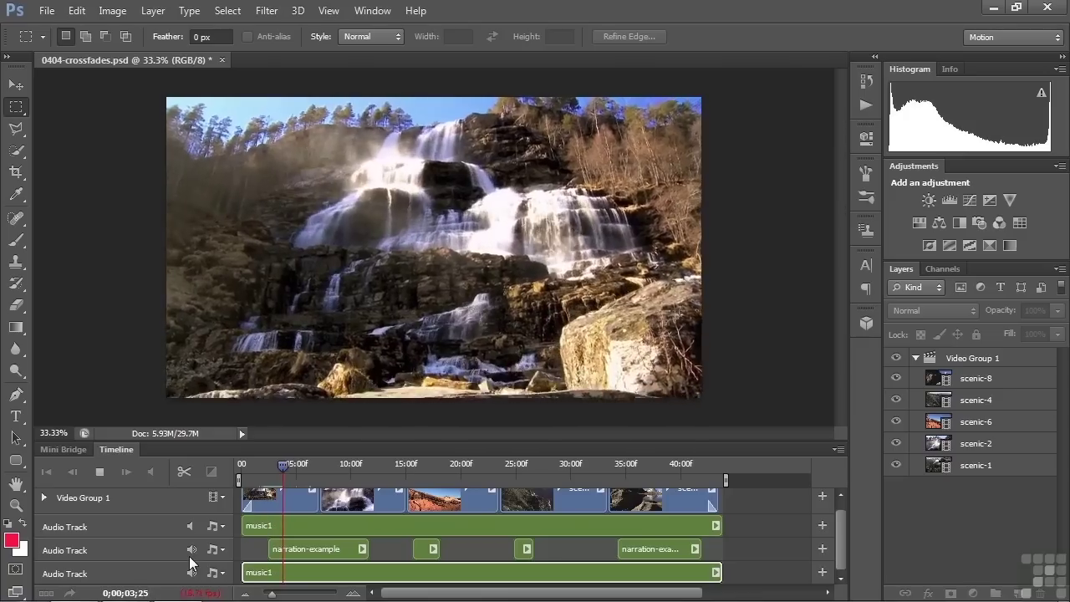
key(space)
Split the first audio track's music1 clip at 0;00;03;10 and the third track's music1 clip at 0;00;02;13.
drag(286, 468, 277, 468)
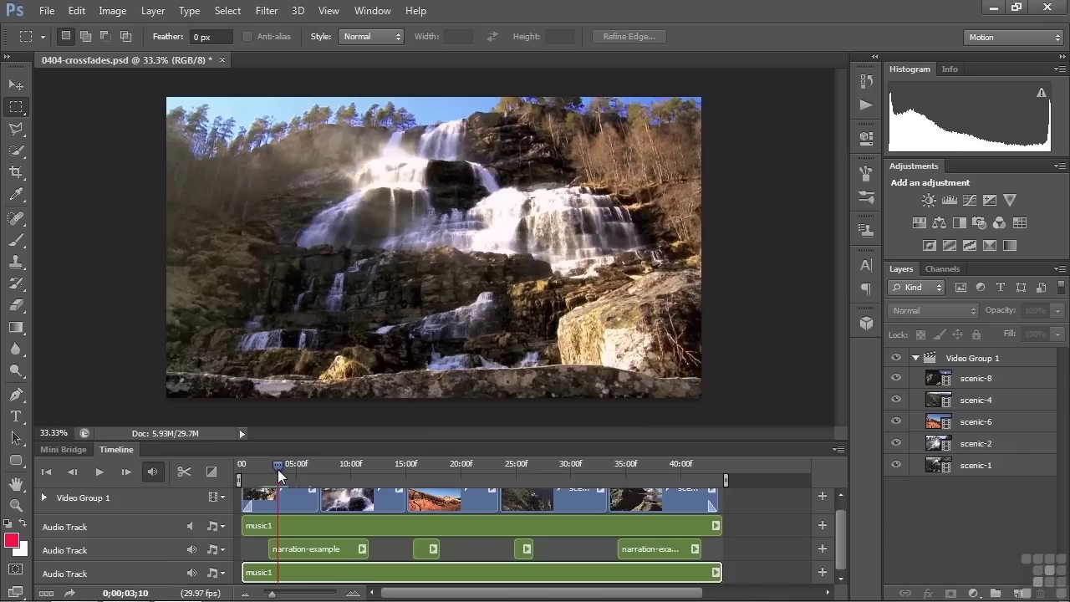
click(278, 526)
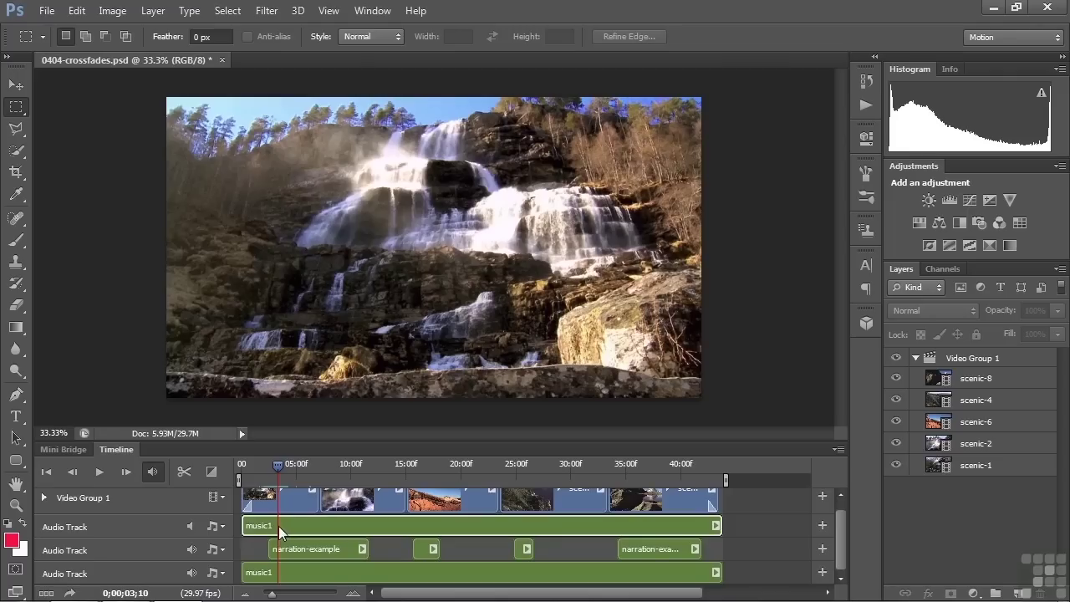
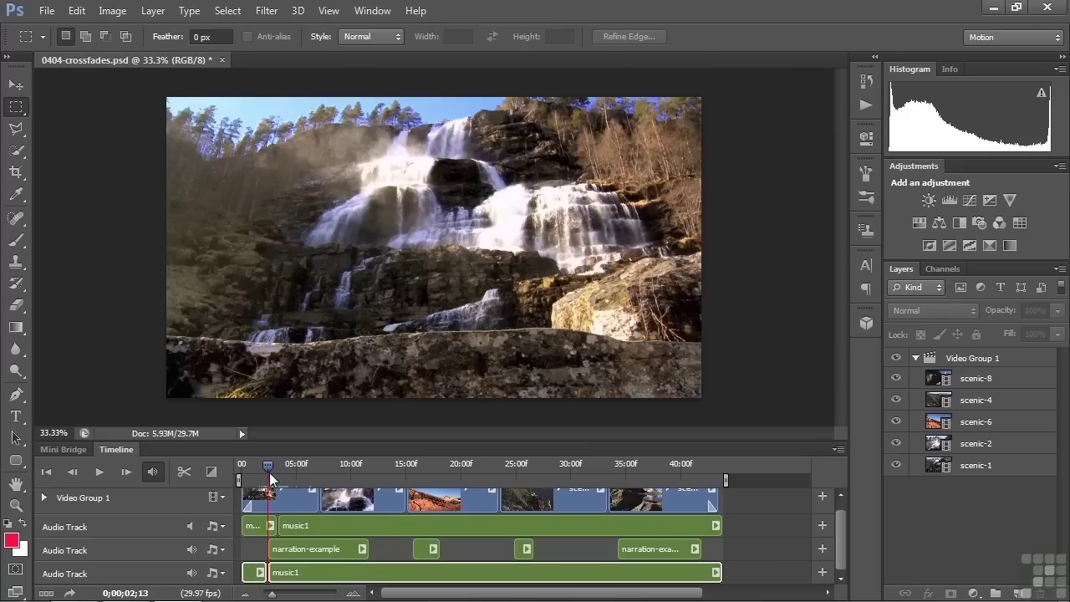
Split the first audio track's music1 clip at 0;00;11;12, near the end of the first narration clip.
drag(267, 464, 365, 509)
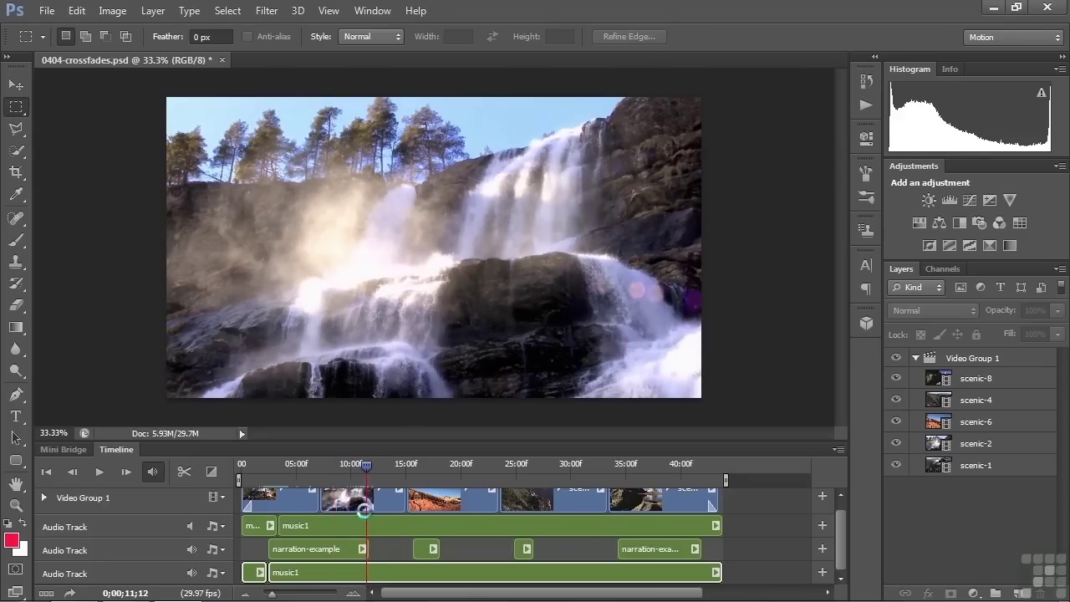
click(368, 526)
click(189, 471)
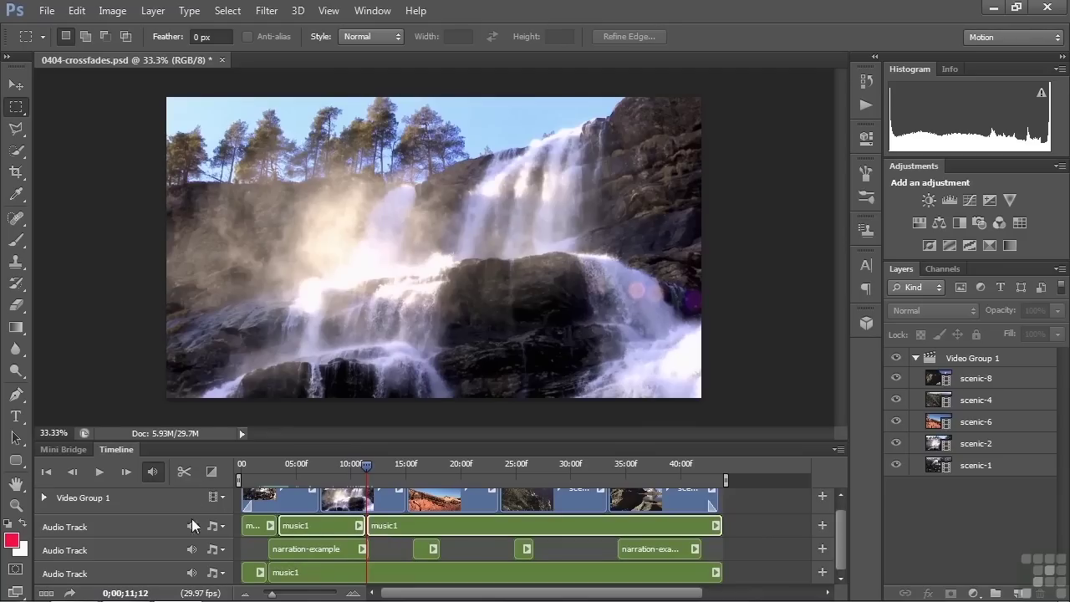
Split the third audio track's music1 clip at 0;00;12;21, just past the end of the first narration clip.
click(367, 466)
drag(366, 466, 381, 488)
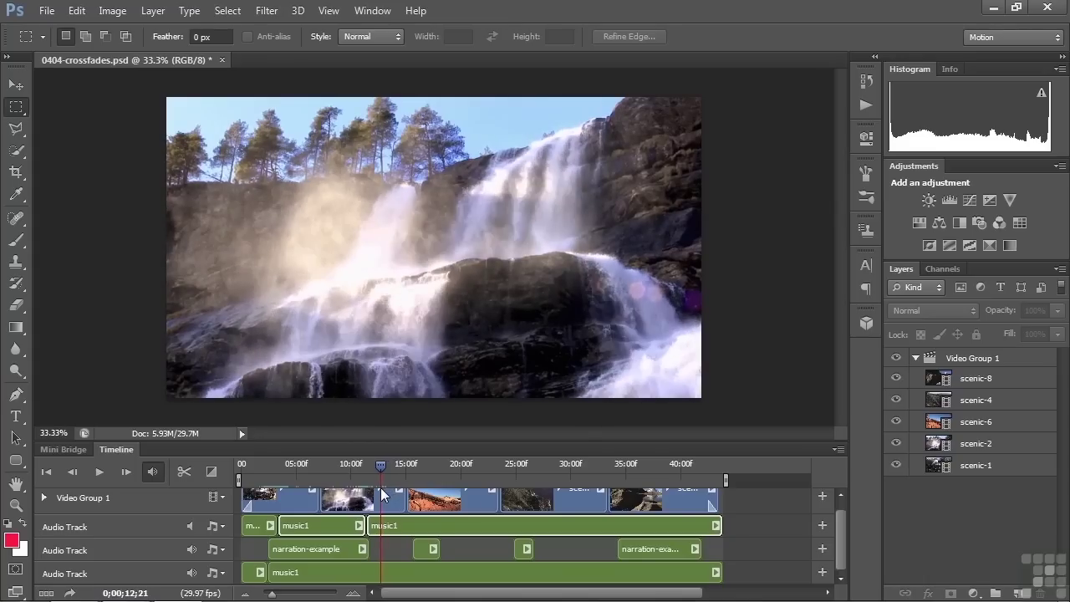
click(385, 574)
click(184, 471)
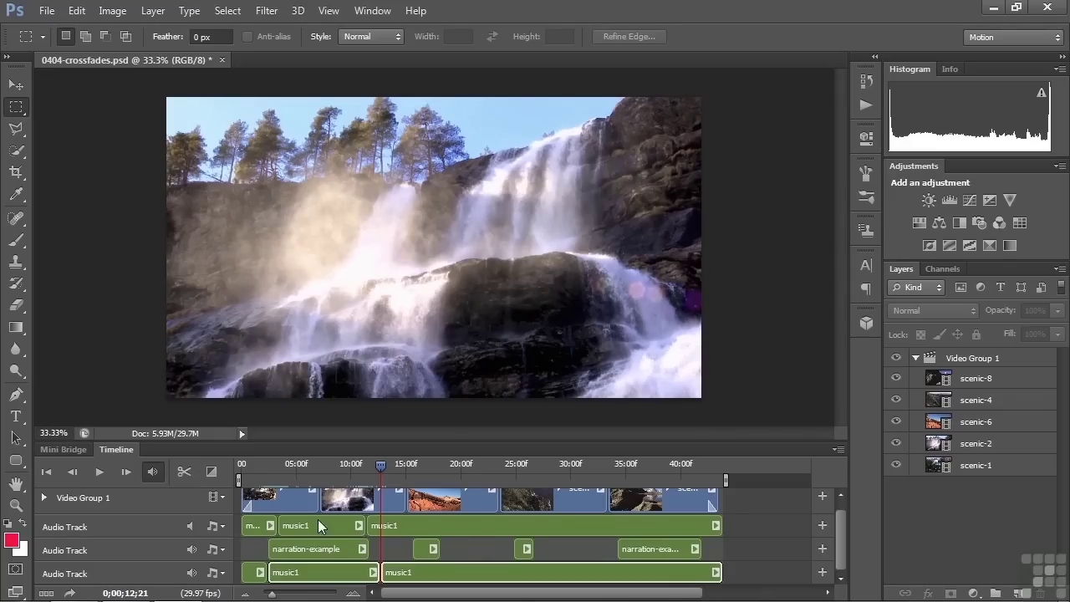
Mute the audio of the middle music1 segment on the first audio track.
click(261, 527)
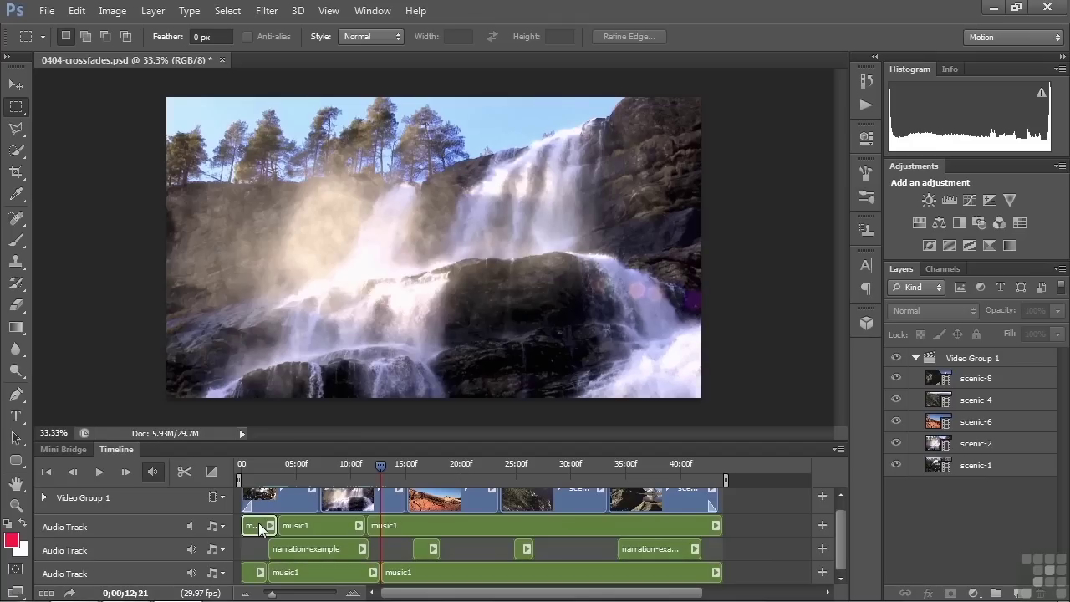
click(312, 527)
click(357, 526)
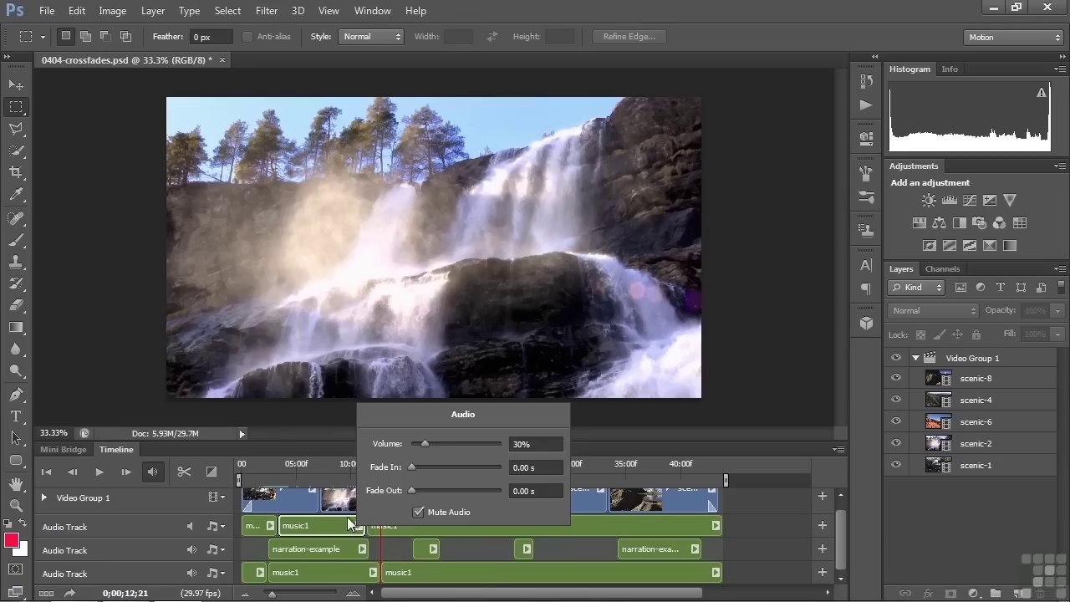
Mute the audio of the first and last music1 segments on the third audio track.
click(260, 572)
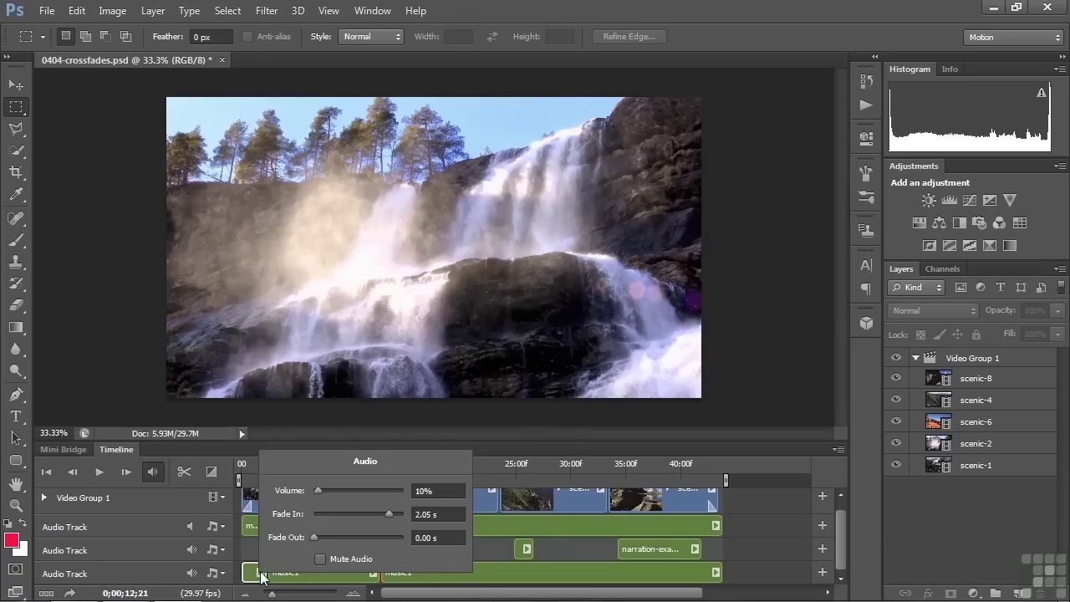
click(319, 559)
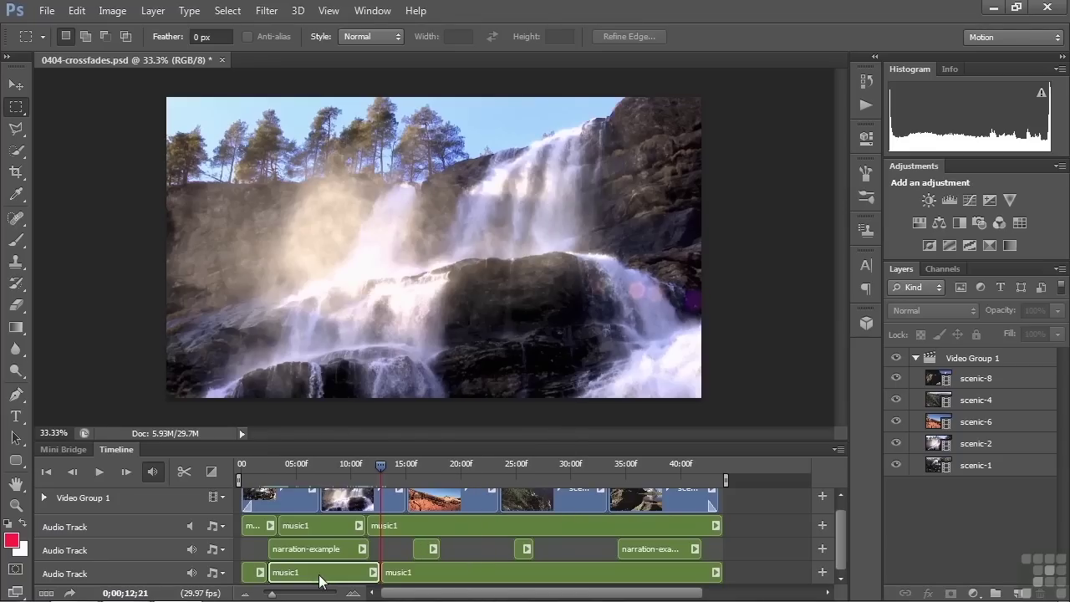
click(413, 575)
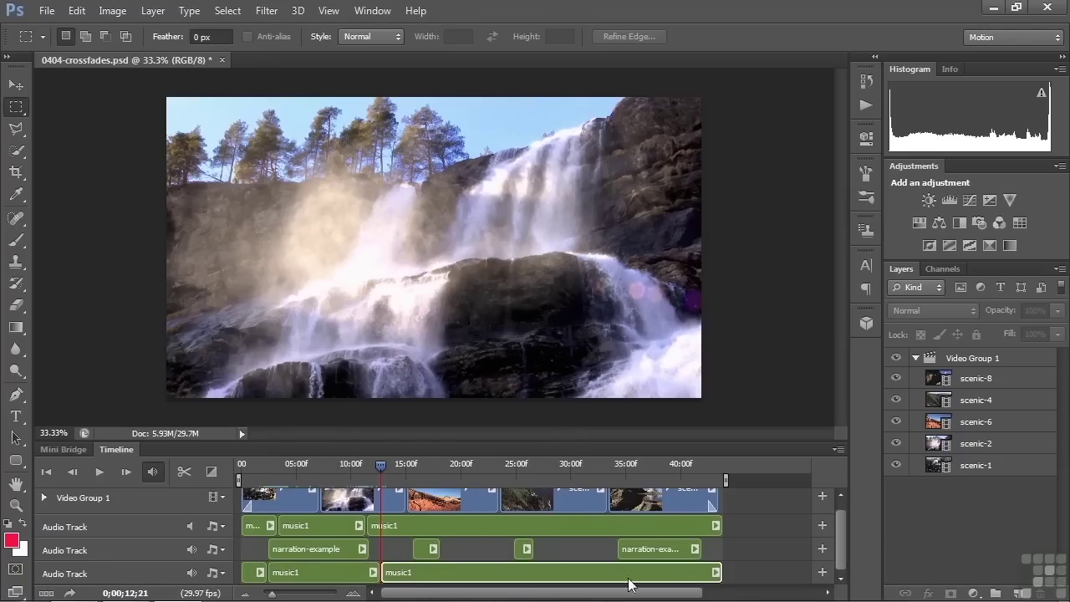
click(715, 573)
click(773, 558)
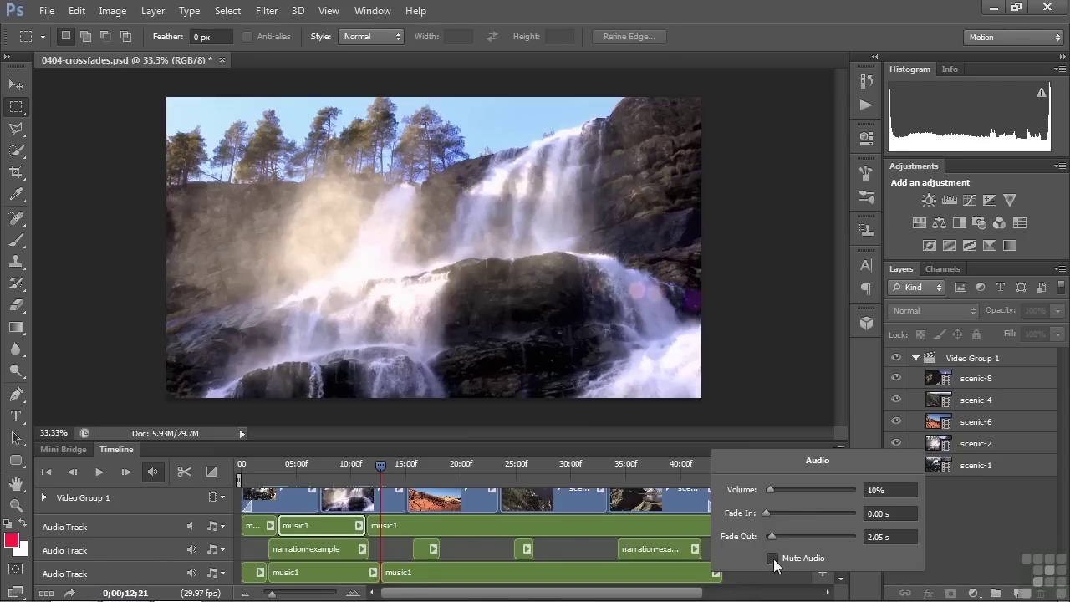
Play the timeline from its beginning until past the first narration clip to check the music volume changes.
drag(381, 468, 254, 481)
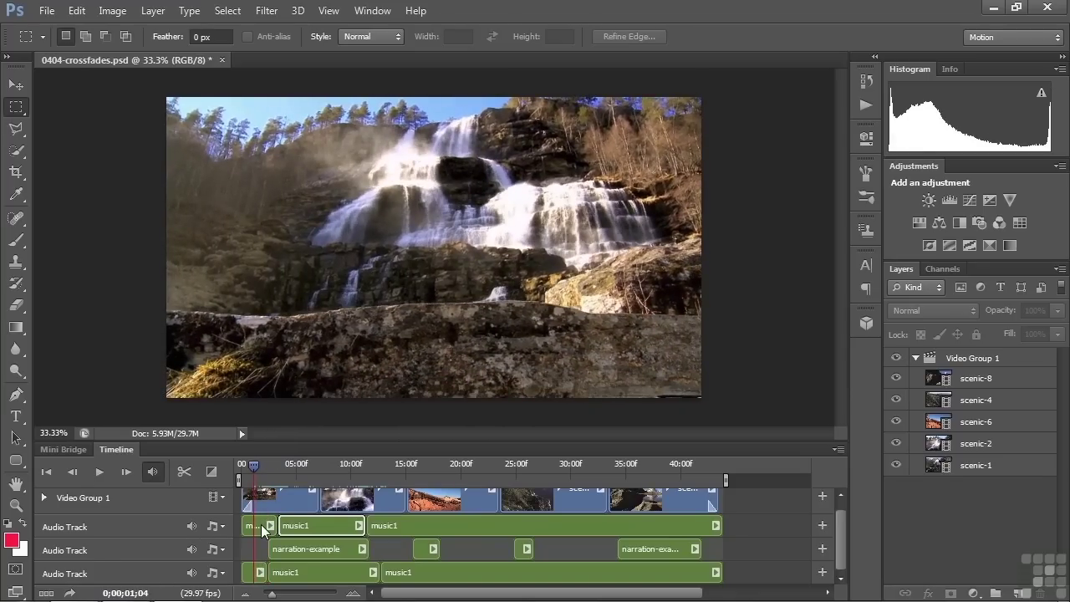
click(242, 463)
click(241, 463)
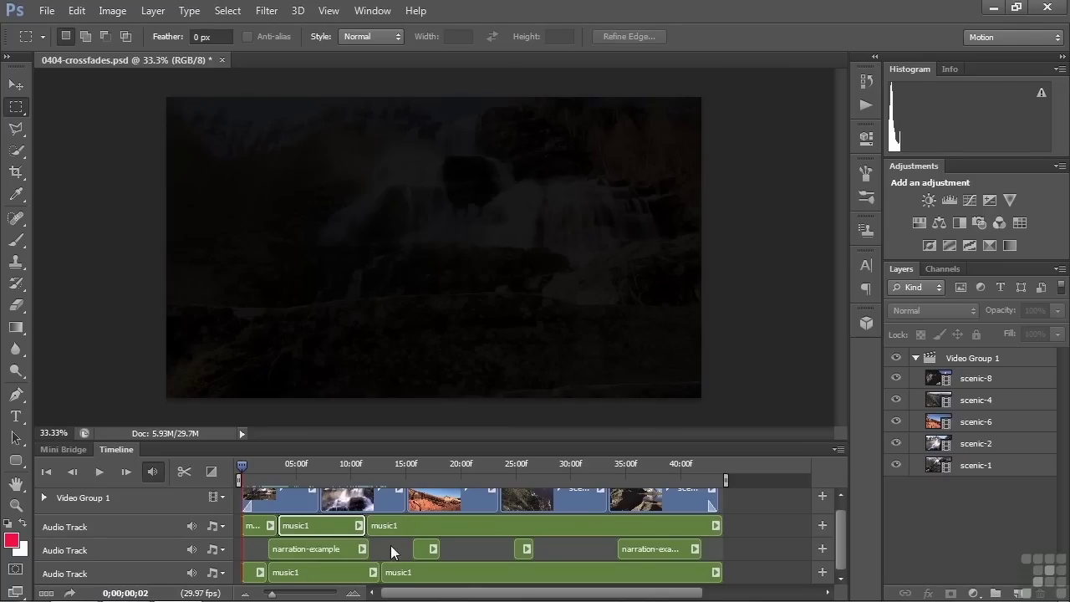
key(space)
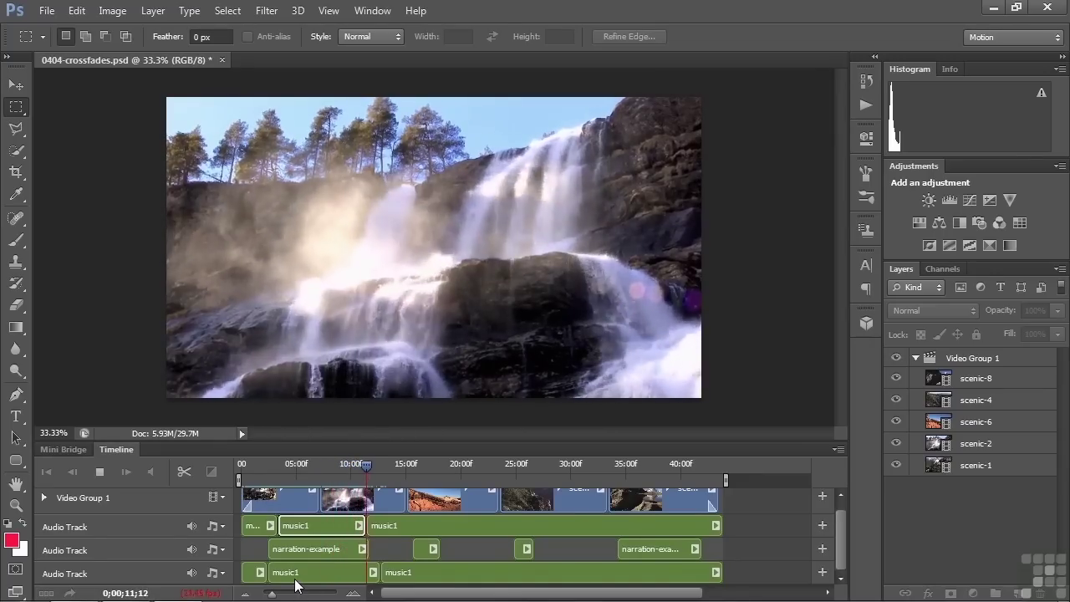
key(space)
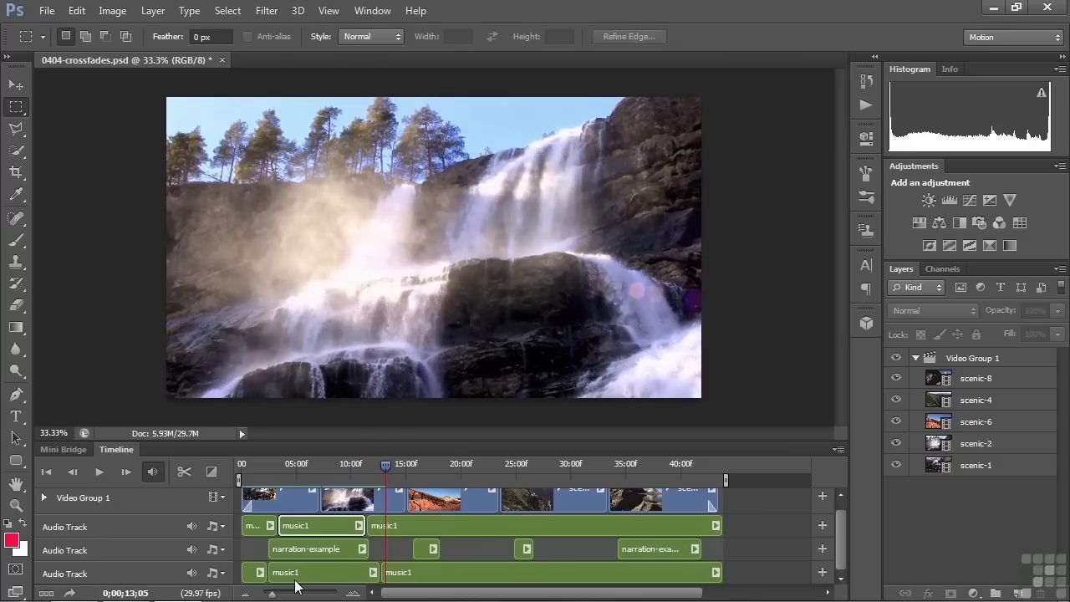
Lower the audio volume of the scenic-2 video clip to 4%.
click(367, 505)
click(401, 493)
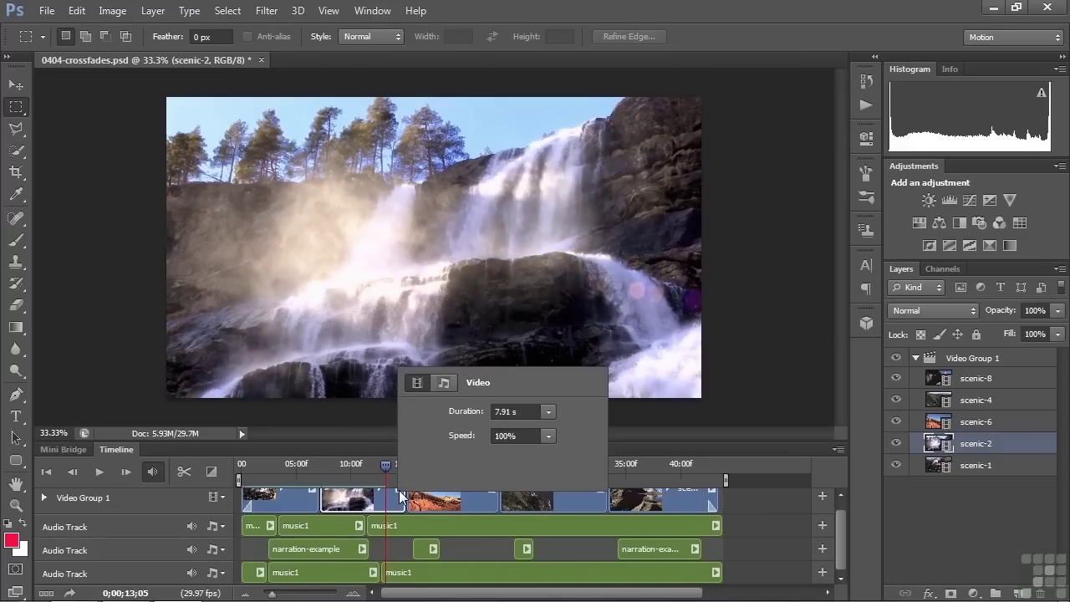
click(445, 382)
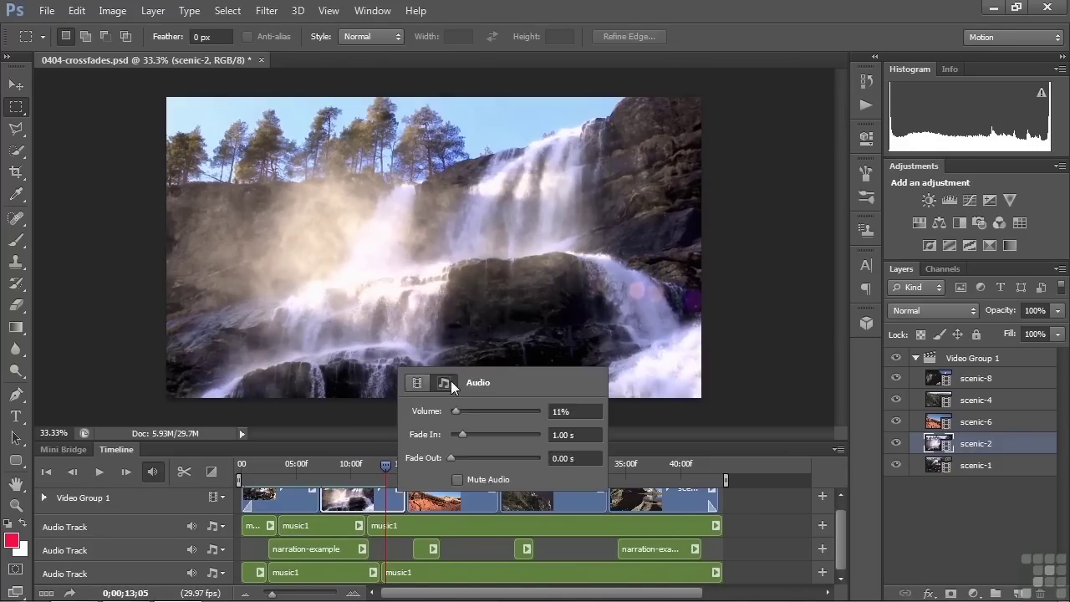
drag(462, 412, 452, 410)
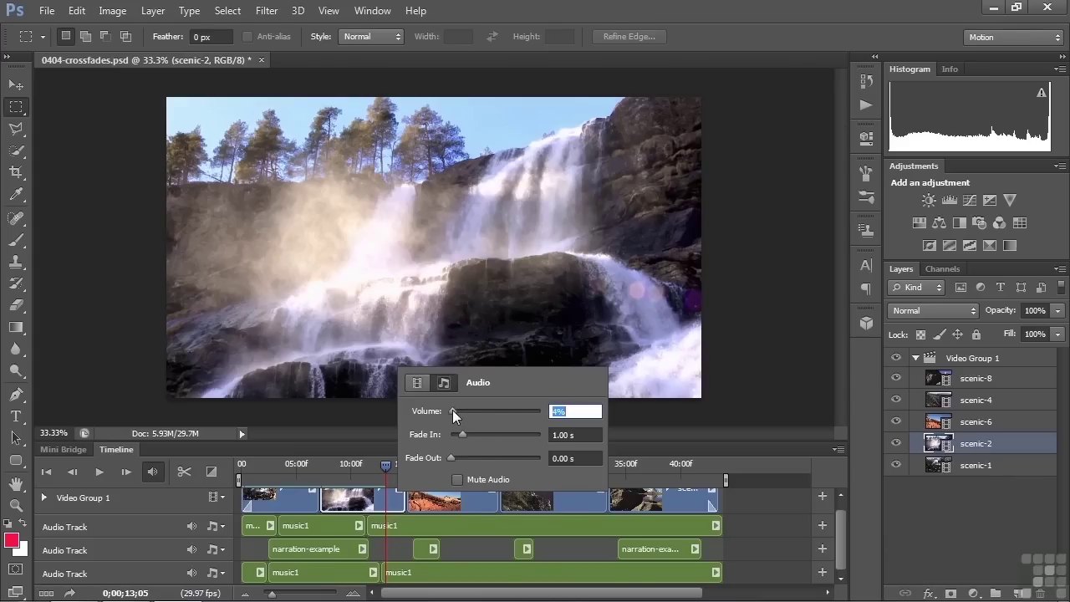
click(415, 476)
Move the playhead to 0;00;05;10 and give the first music1 segment on the first audio track a 0.81 s fade-out.
drag(386, 469, 299, 480)
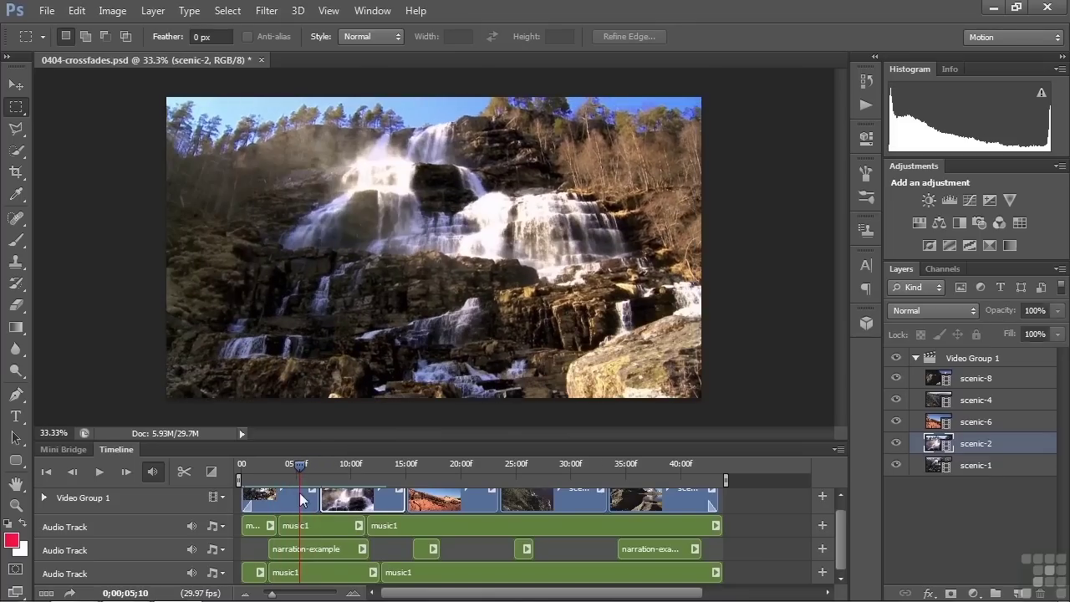
click(272, 526)
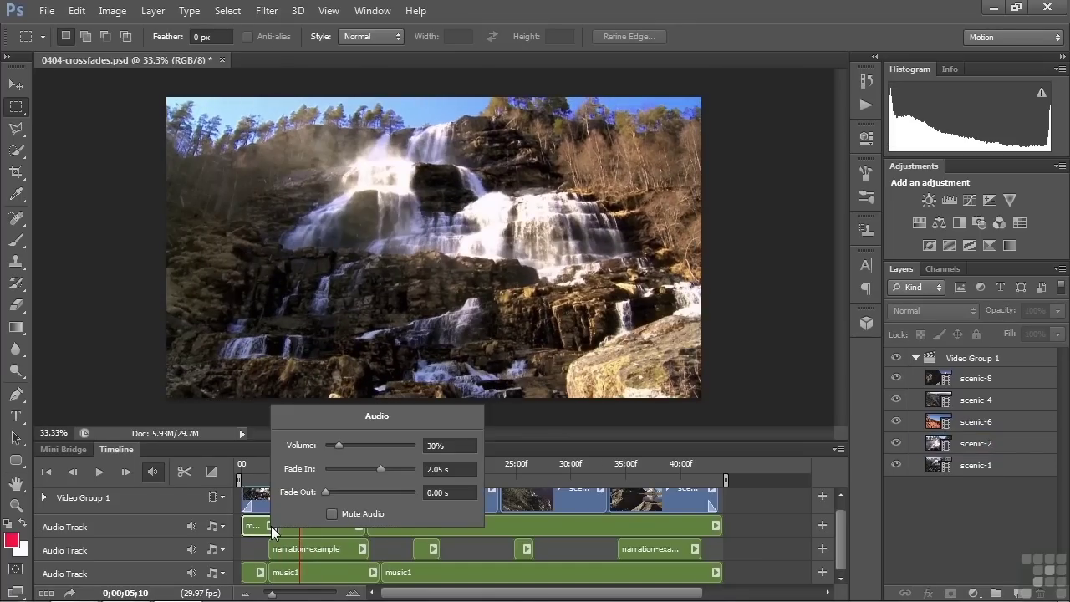
drag(326, 489, 340, 494)
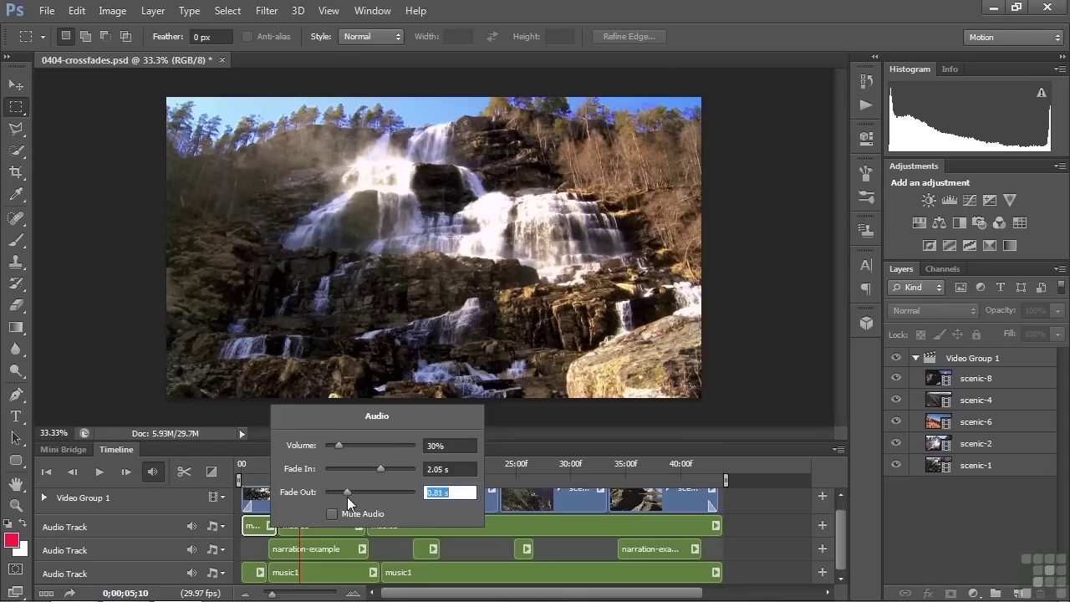
Give the middle music1 segment on the third audio track a 1.25 s fade-in and a short fade-out.
click(292, 575)
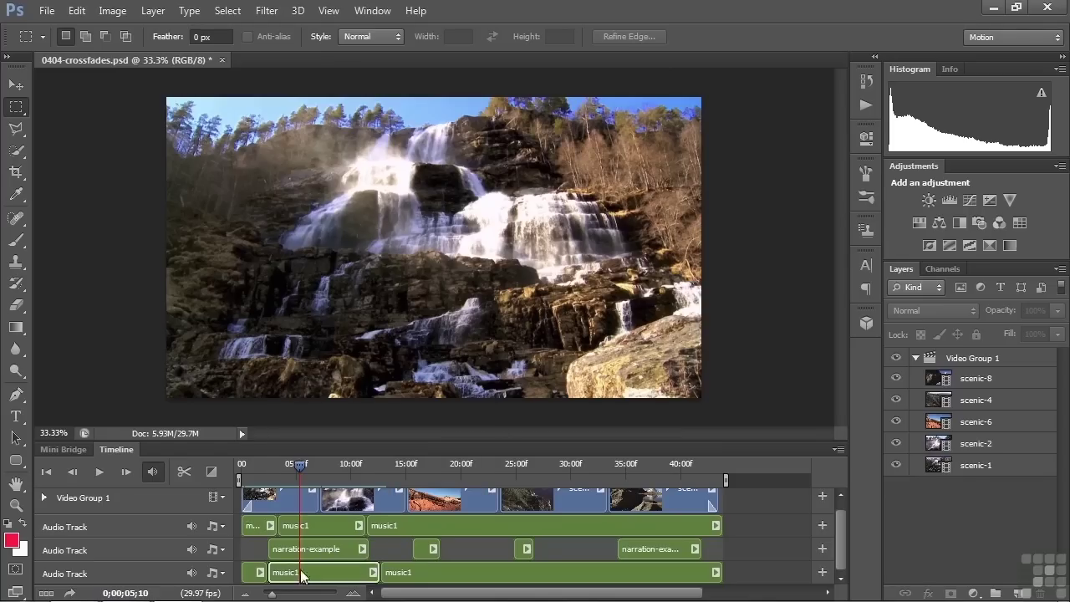
click(374, 574)
drag(427, 512, 437, 516)
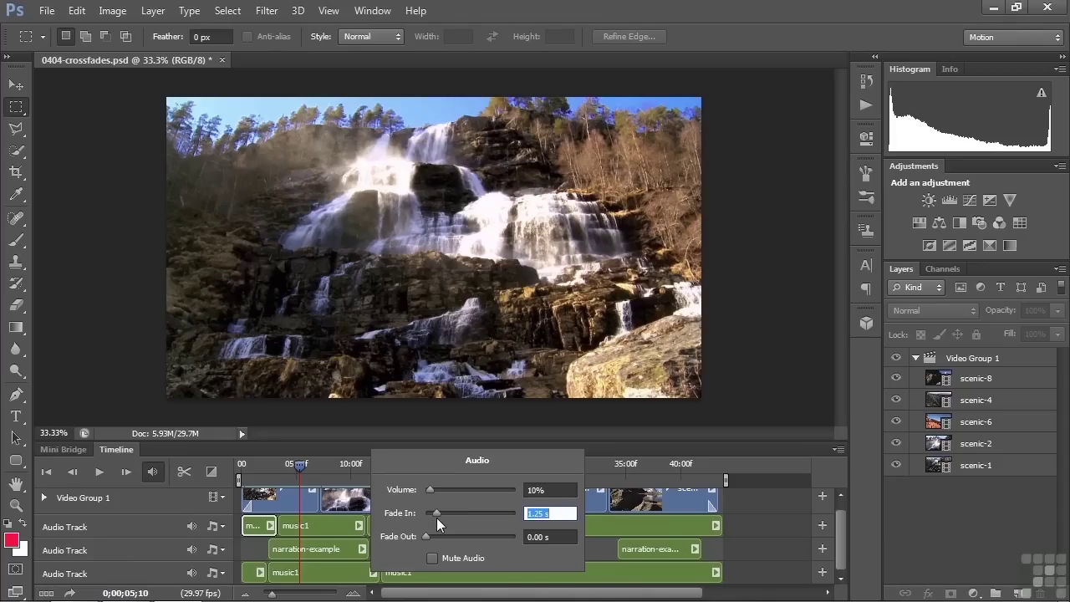
click(341, 576)
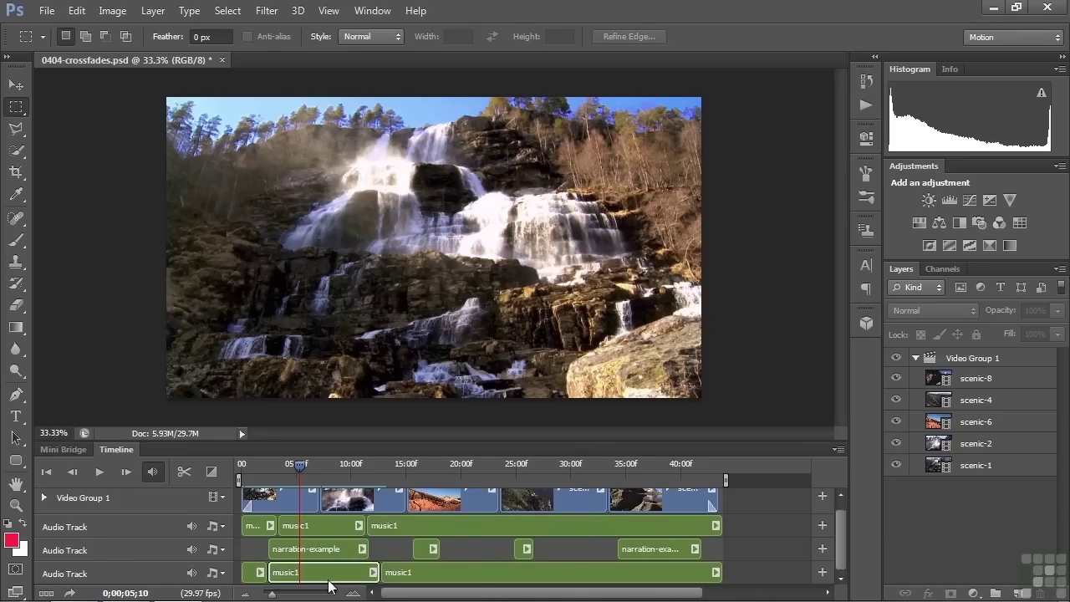
click(372, 574)
drag(426, 536, 435, 538)
Set the fade-in of the last music1 segment on the first audio track to 1.22 s.
click(341, 526)
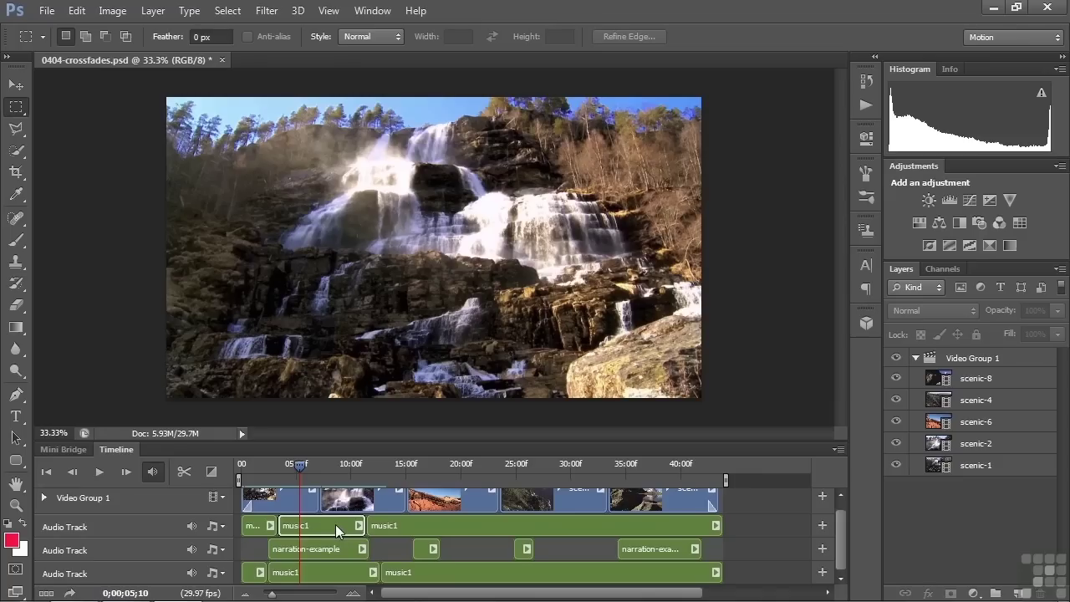
click(393, 525)
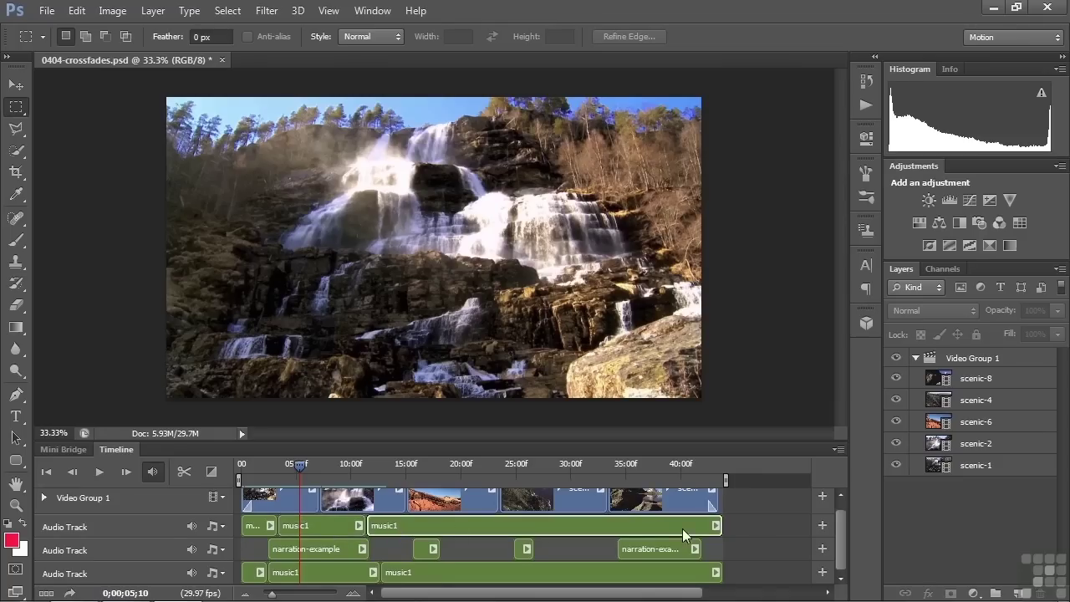
click(716, 525)
drag(770, 468, 773, 474)
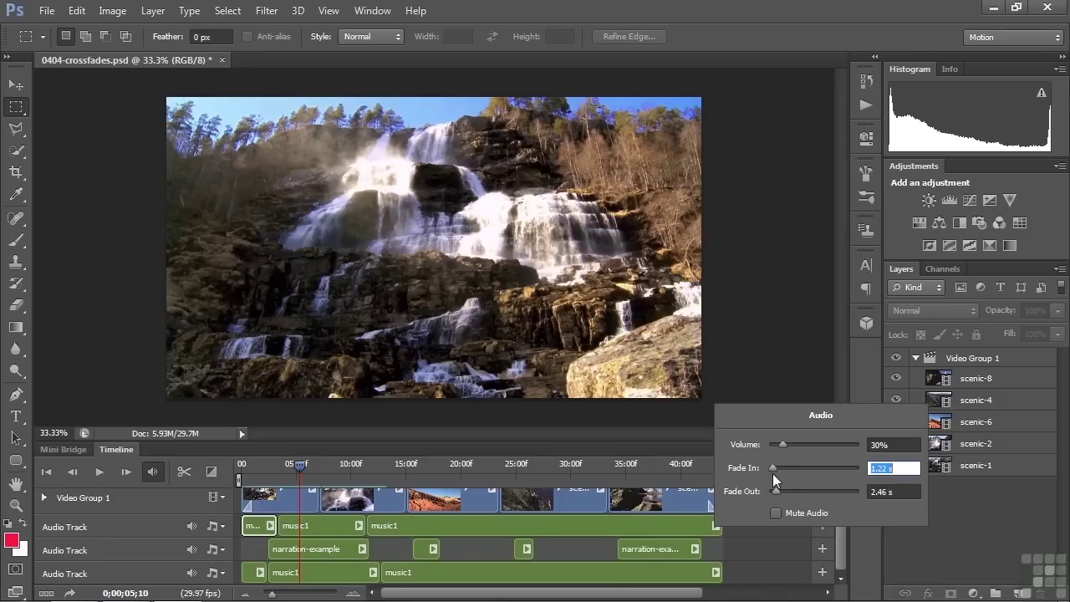
Play the timeline from the beginning until past the first narration clip to check the music crossfades.
click(228, 474)
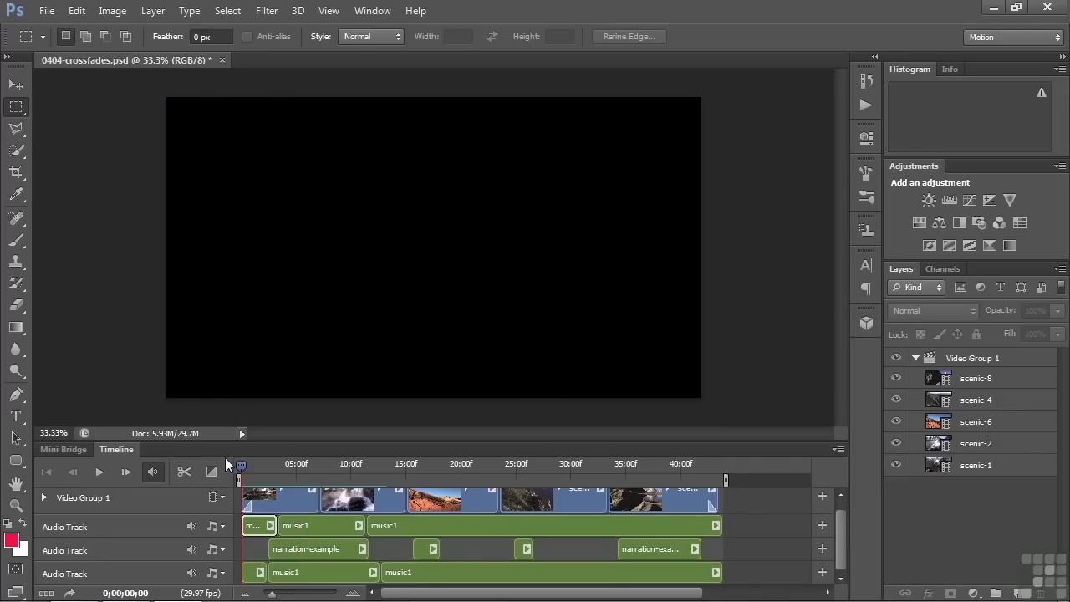
key(space)
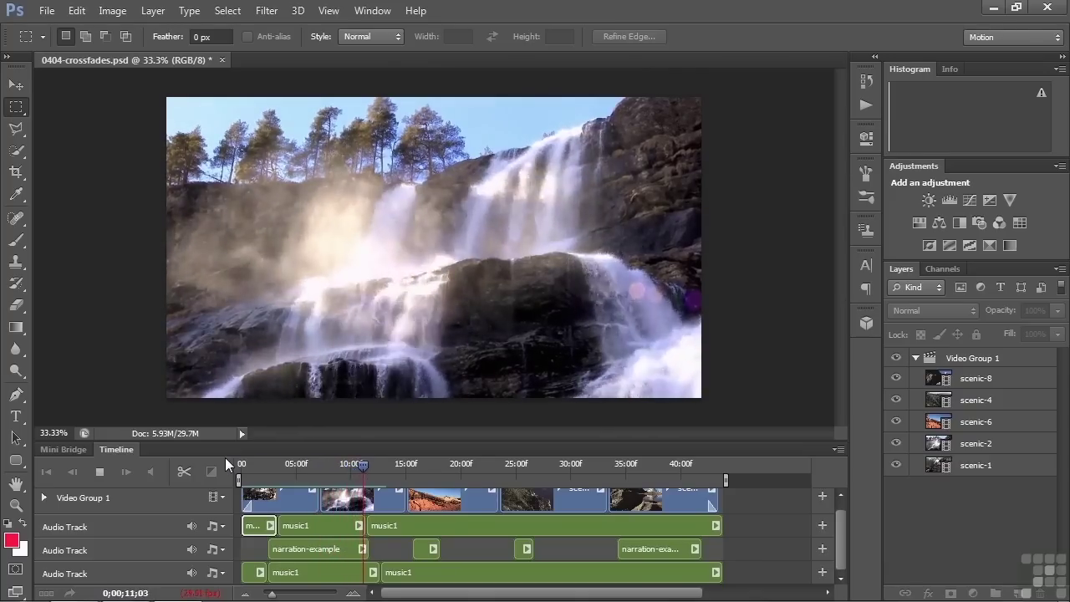
key(space)
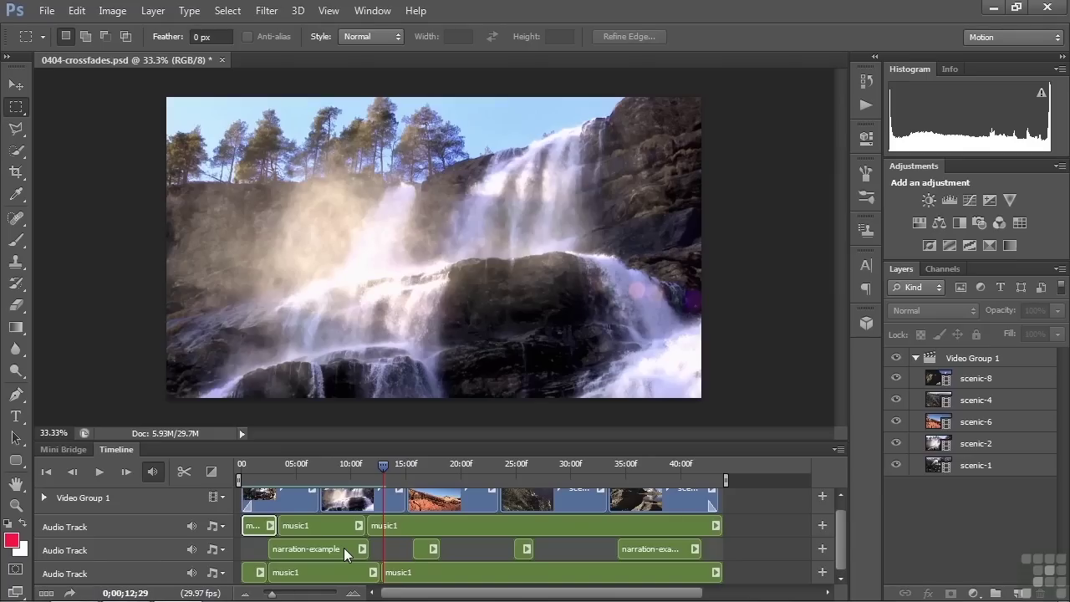
Enlarge the Timeline panel so all tracks fit, and mute all three audio tracks.
drag(844, 540, 843, 532)
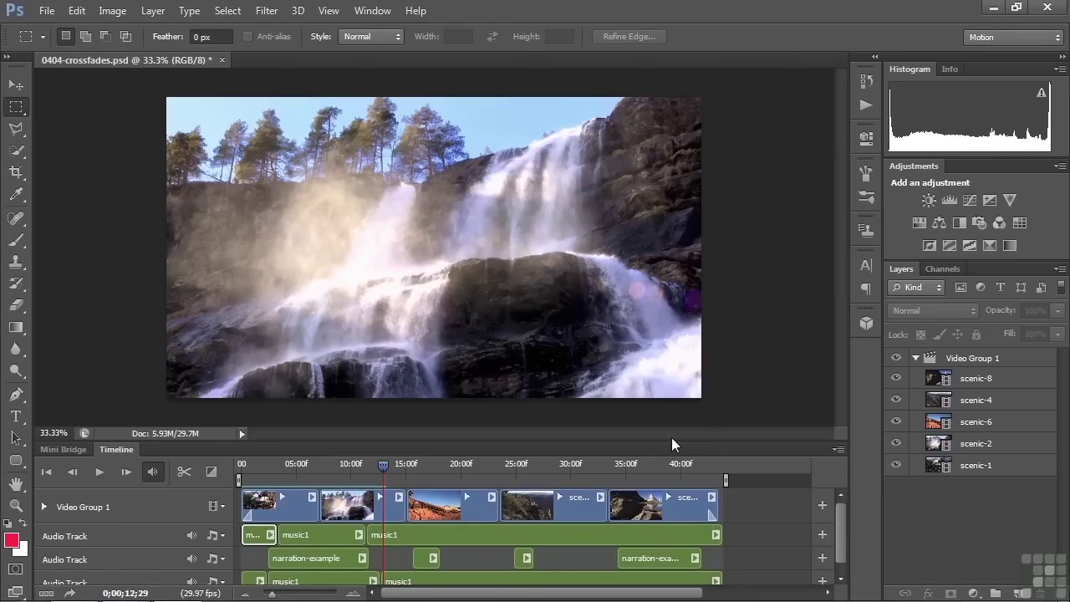
drag(671, 442, 665, 341)
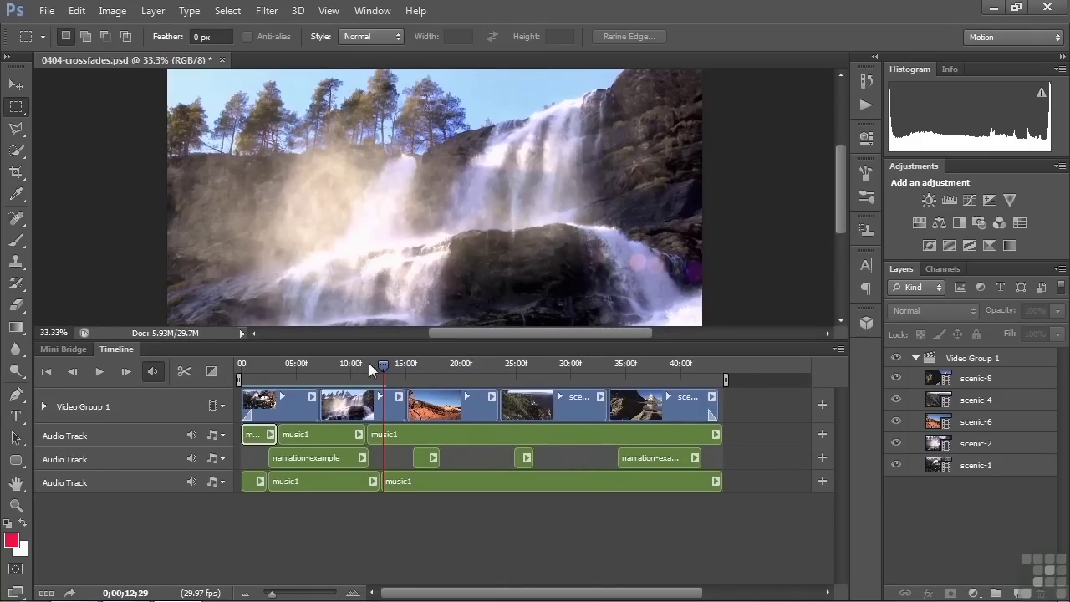
drag(382, 365, 308, 364)
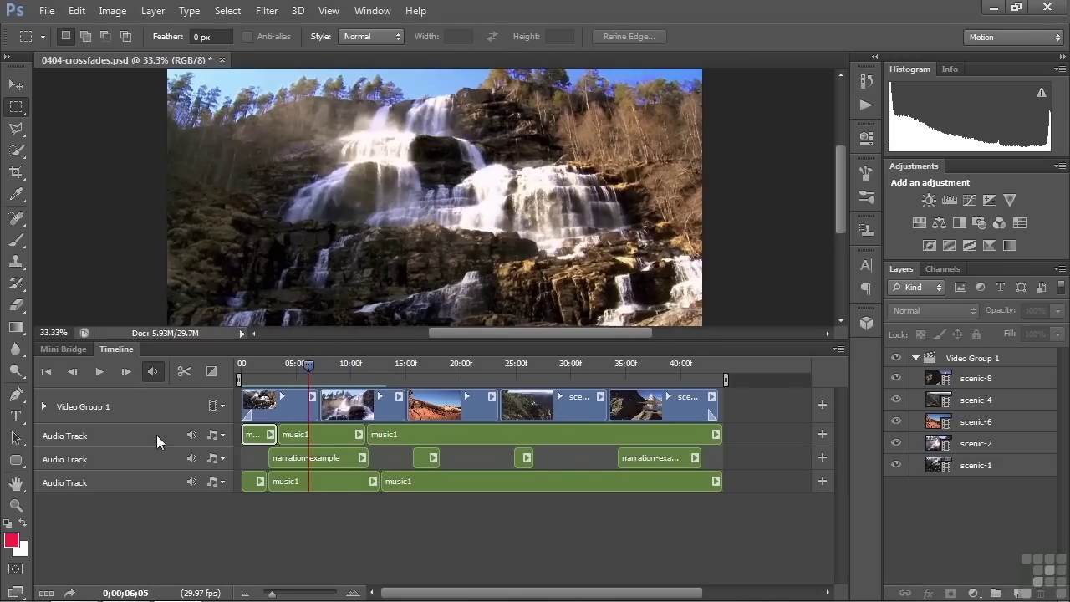
click(192, 460)
click(190, 478)
Play from 0;00;04;24 across the cut between scenic-1 and scenic-2 to hear only the video clips' sound.
mouse_move(306, 366)
mouse_down()
mouse_move(325, 374)
mouse_move(273, 378)
mouse_move(295, 368)
mouse_up()
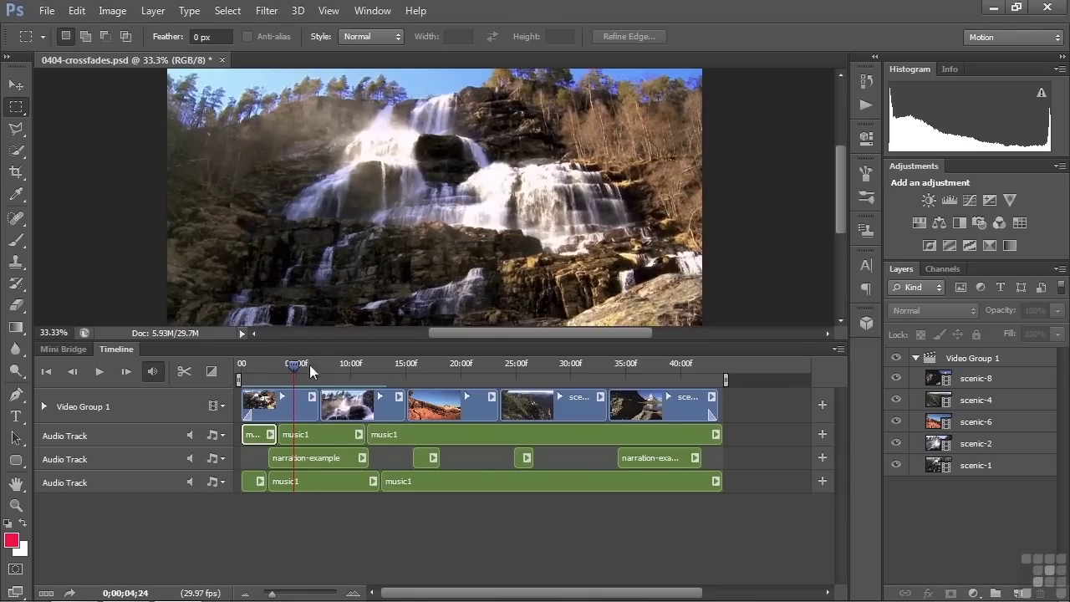
key(space)
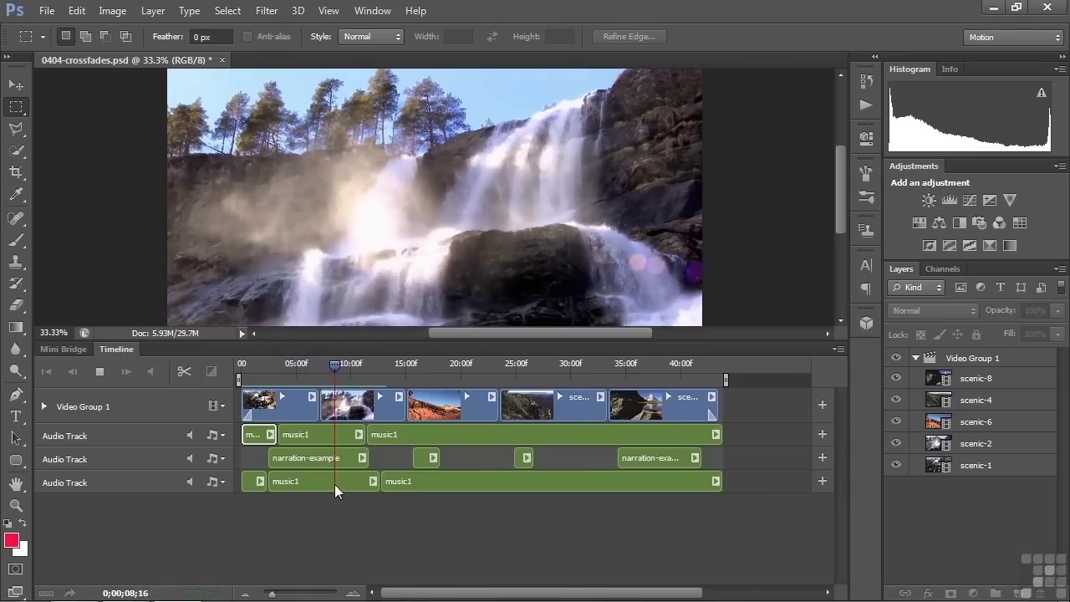
key(space)
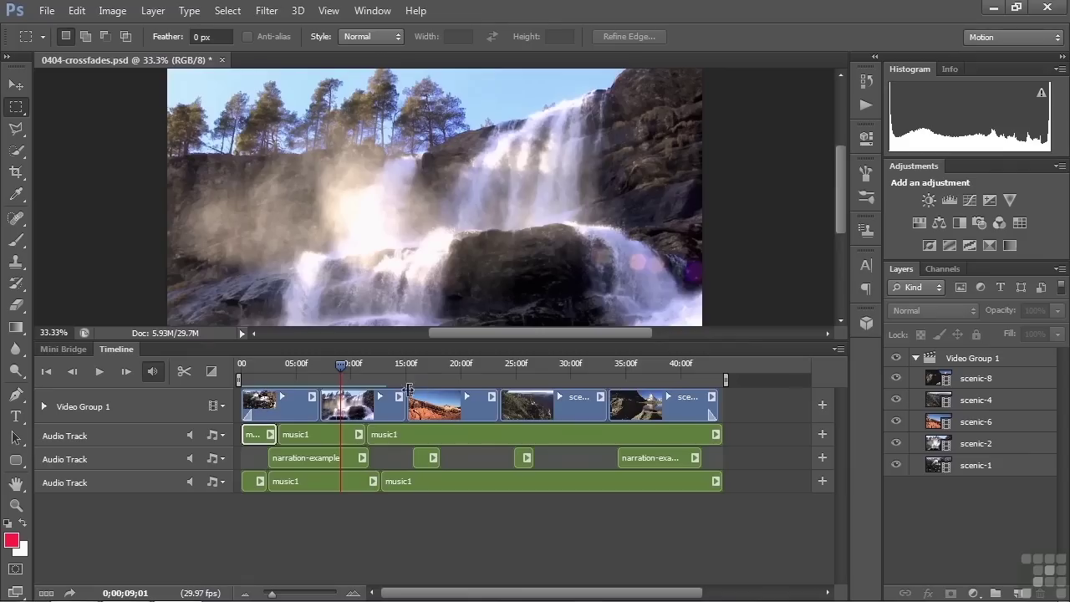
Set the audio fade-out of the scenic-1 video clip to 0.00 s.
click(313, 400)
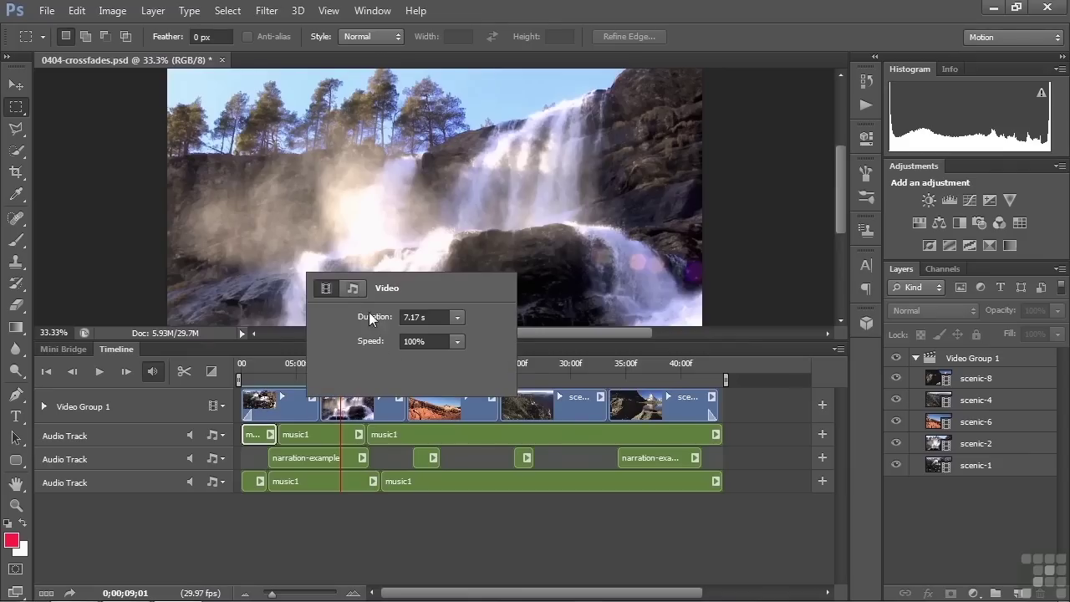
click(352, 288)
drag(372, 363, 339, 341)
click(370, 406)
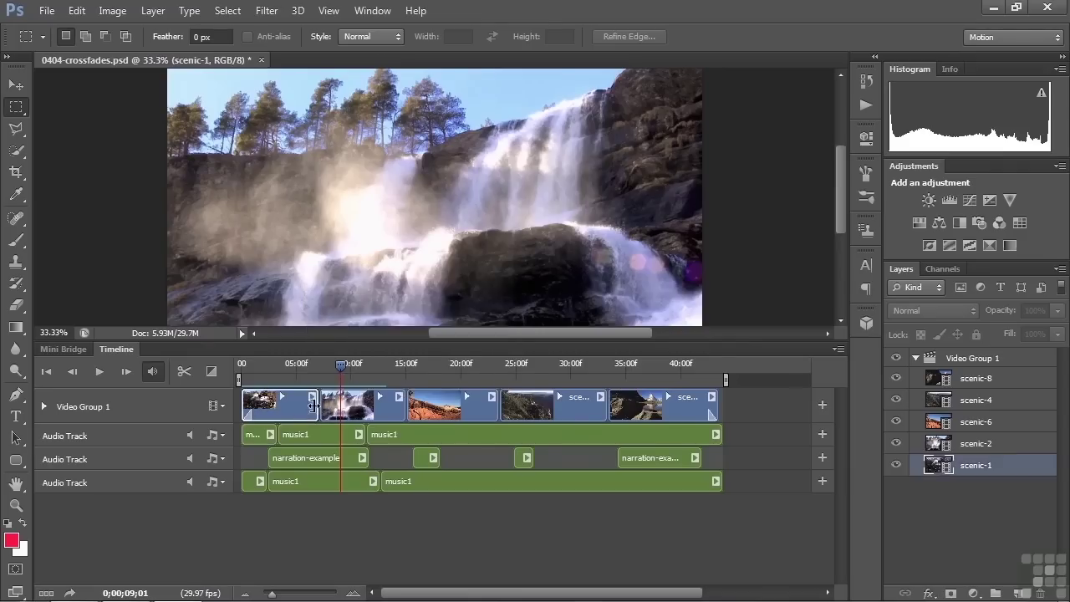
Set the audio fade-in of the scenic-2 video clip to 0.00 s.
click(375, 410)
click(398, 398)
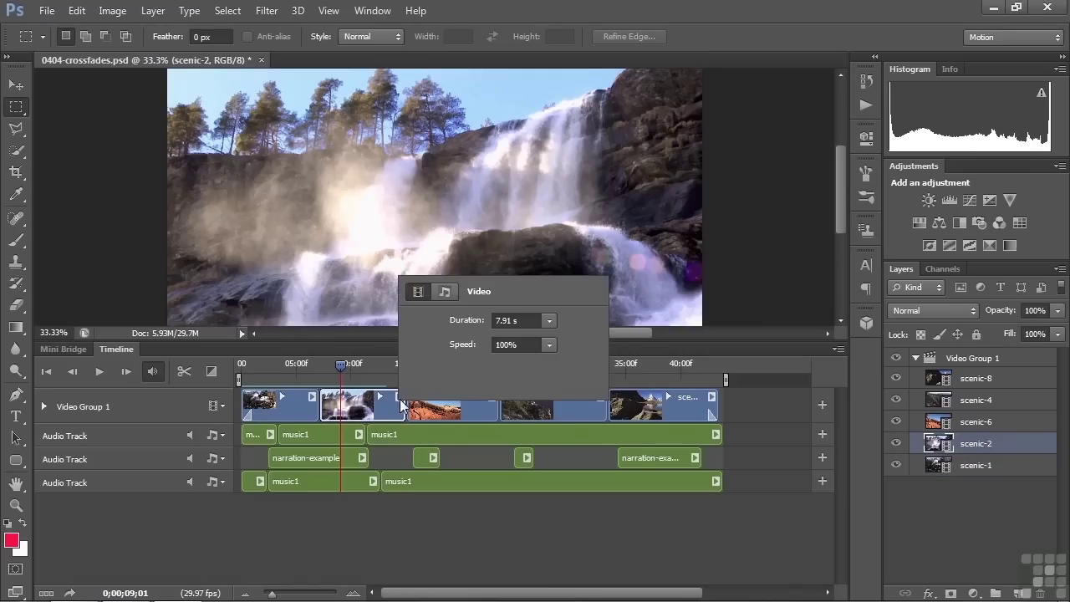
click(445, 292)
drag(459, 344, 446, 340)
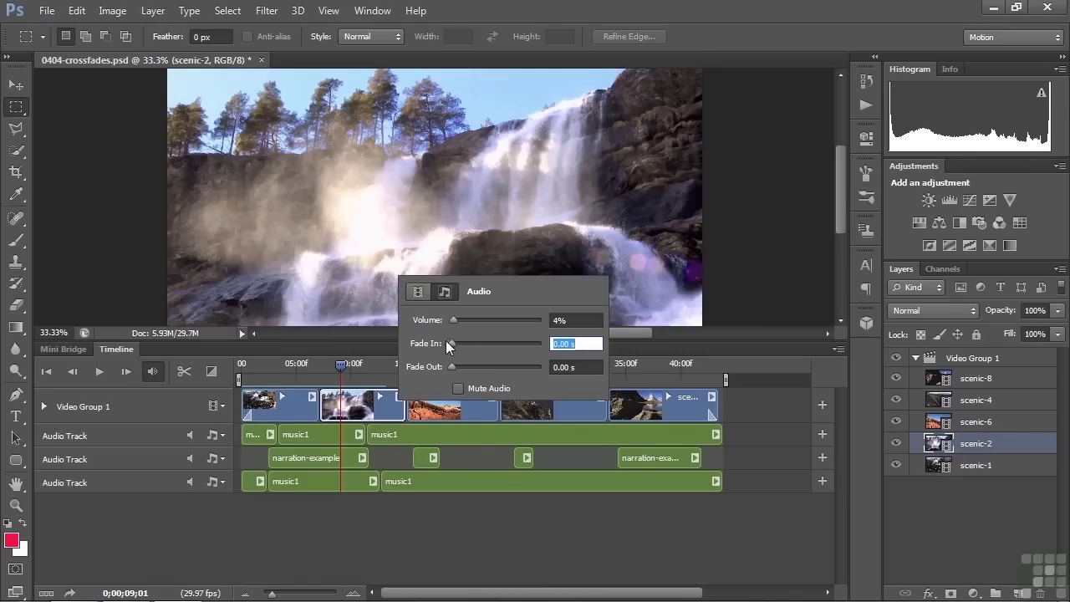
click(370, 404)
Play the timeline from just before the end of scenic-1 to hear the transition into scenic-2 without fades.
drag(340, 368, 306, 365)
key(space)
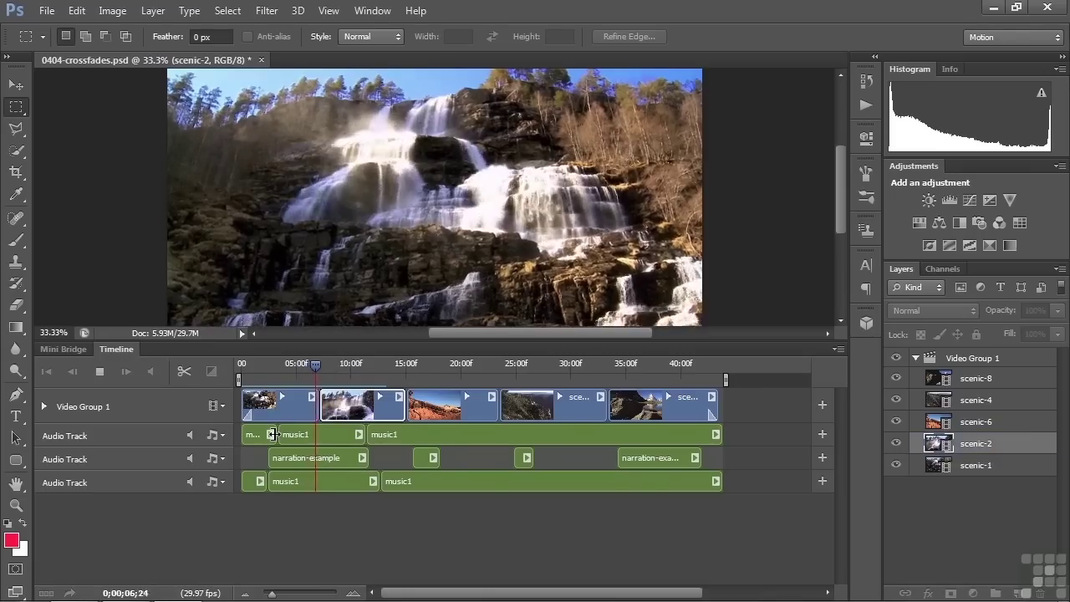
key(space)
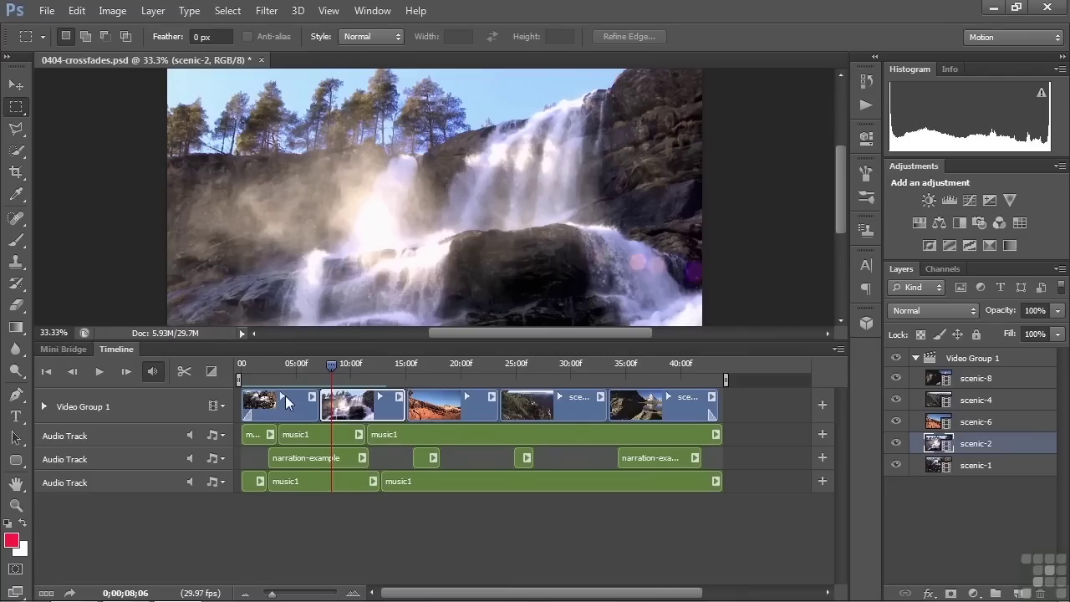
Duplicate Video Group 1 twice, placing the copies below the original group.
click(978, 358)
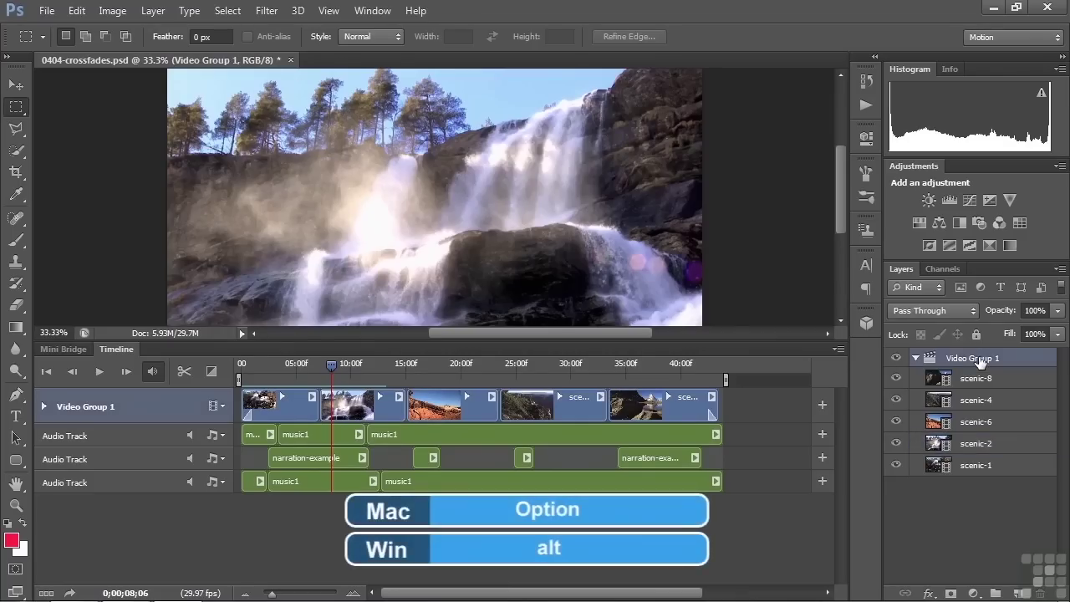
drag(979, 359, 970, 495)
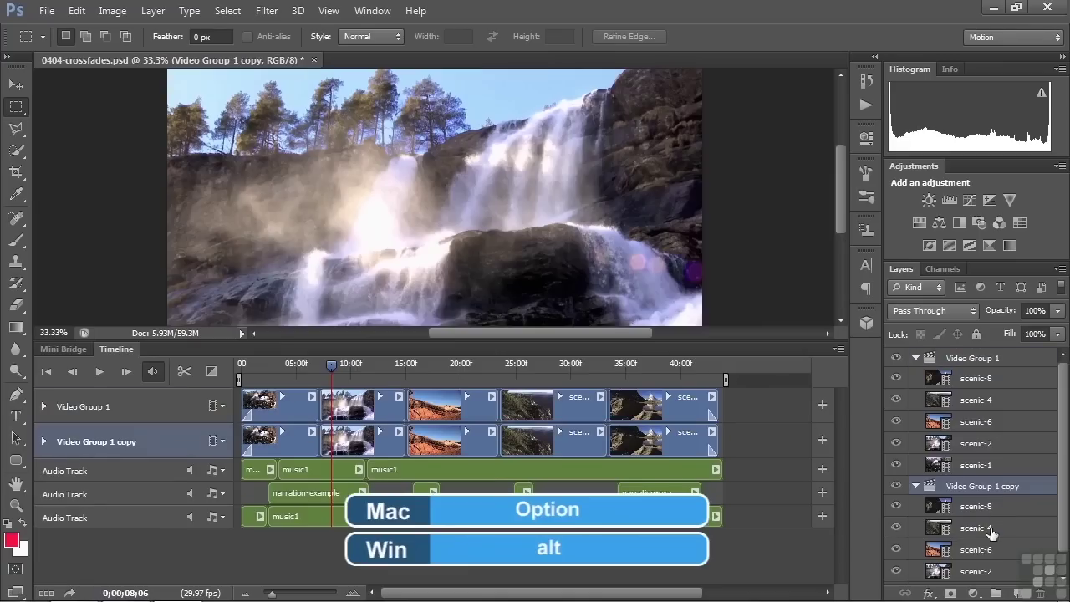
click(916, 485)
drag(986, 491, 983, 527)
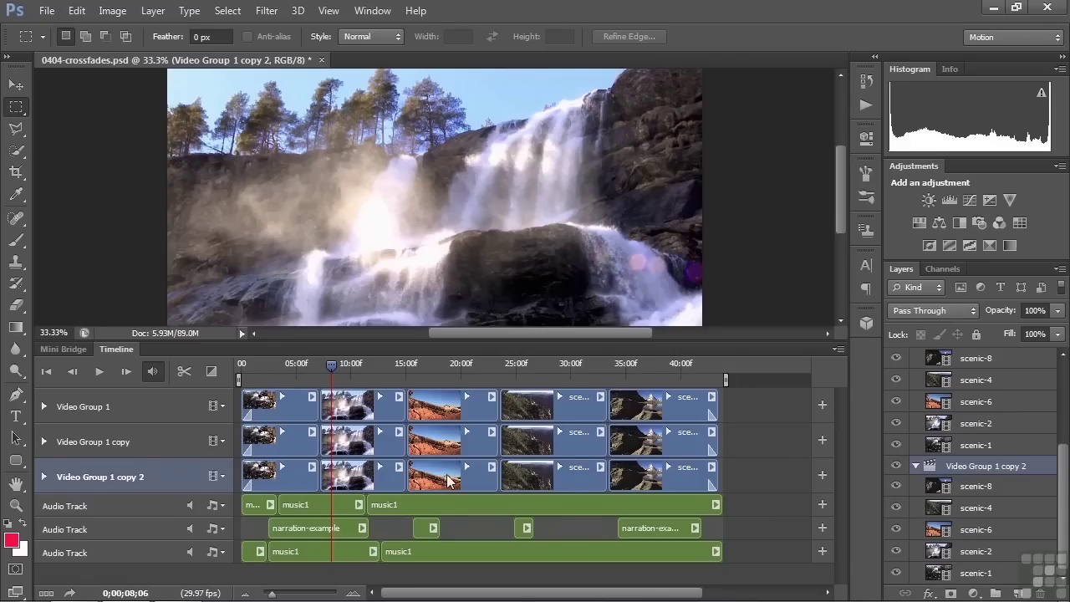
Check the audio settings of scenic-1 in Video Group 1 and mute the audio of scenic-2 in the same group.
click(326, 442)
click(313, 398)
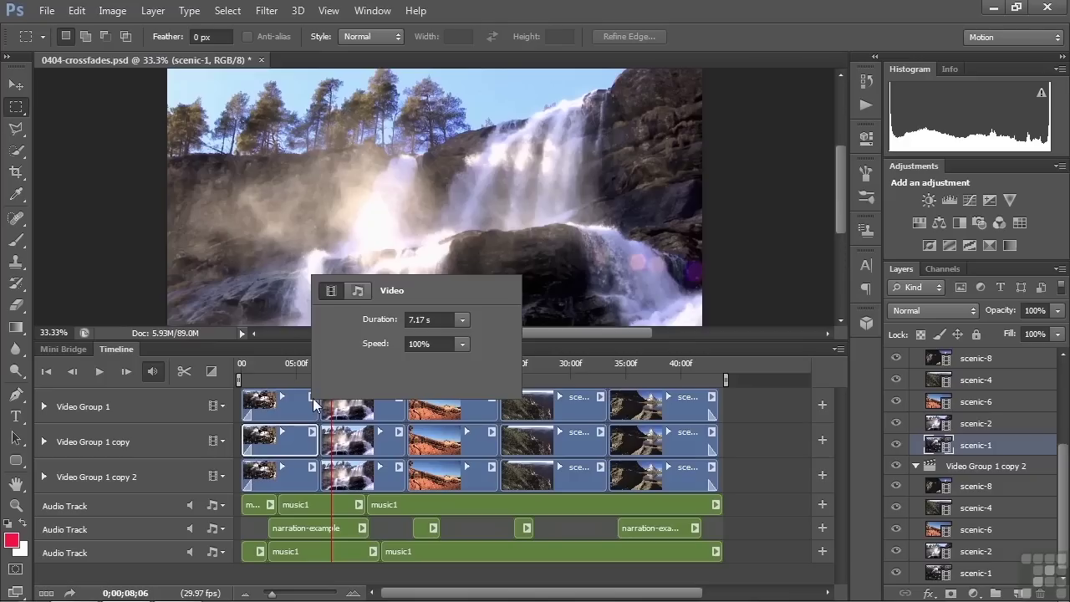
click(358, 290)
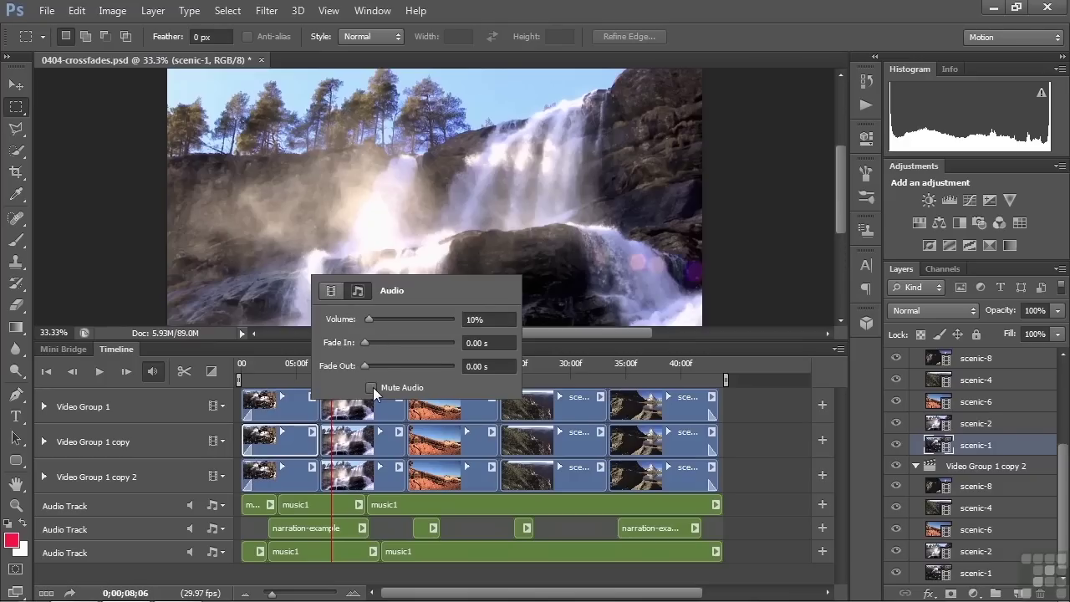
click(316, 409)
click(368, 408)
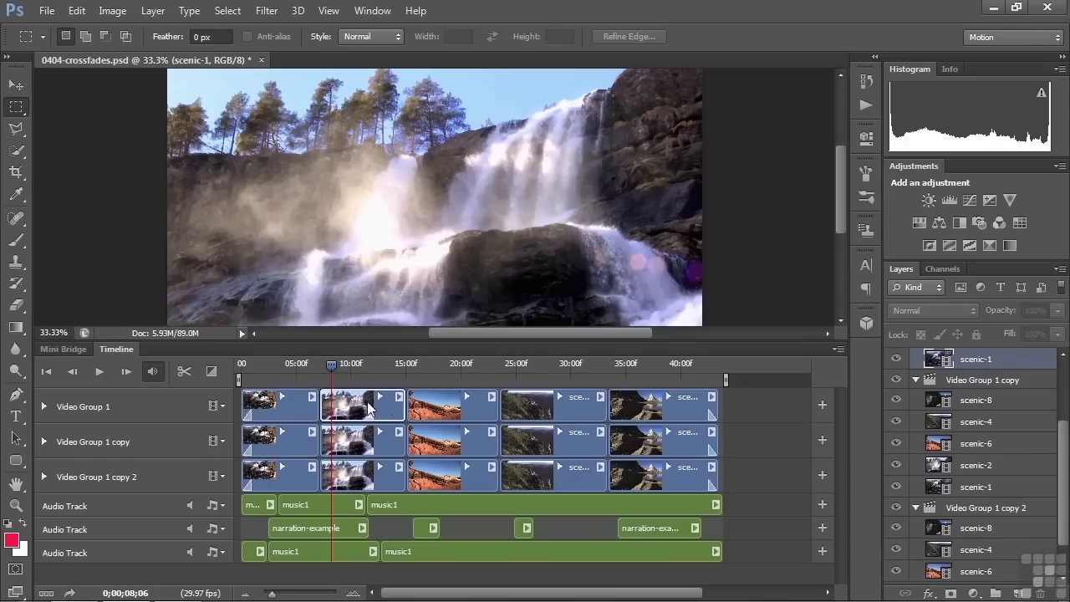
click(400, 399)
click(441, 289)
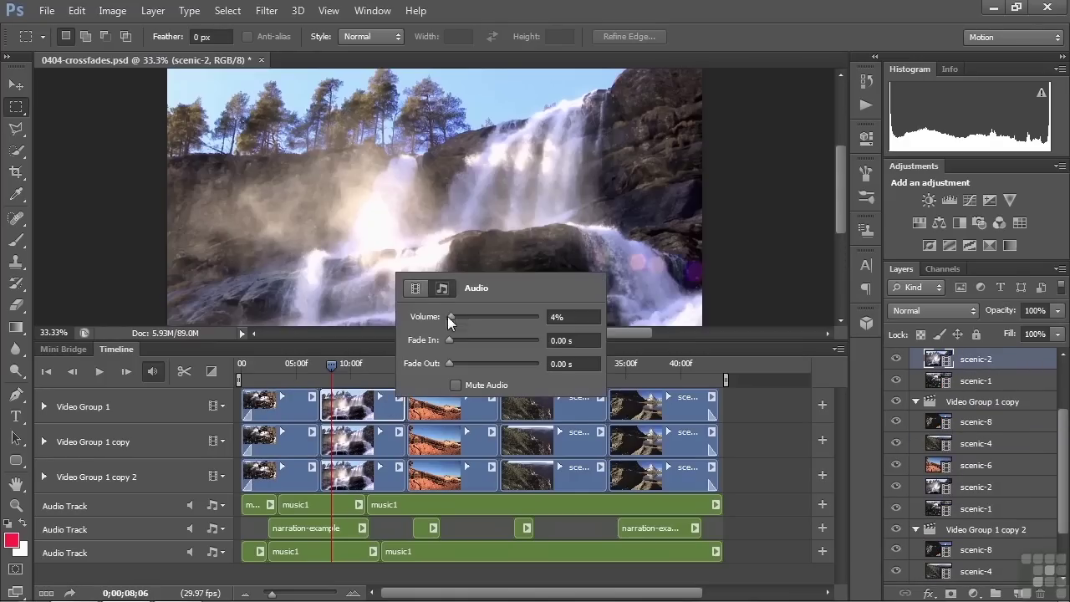
click(455, 385)
Check the audio settings of scenic-1 in Video Group 1 copy and mute the audio of scenic-2 in that group.
click(289, 437)
click(290, 437)
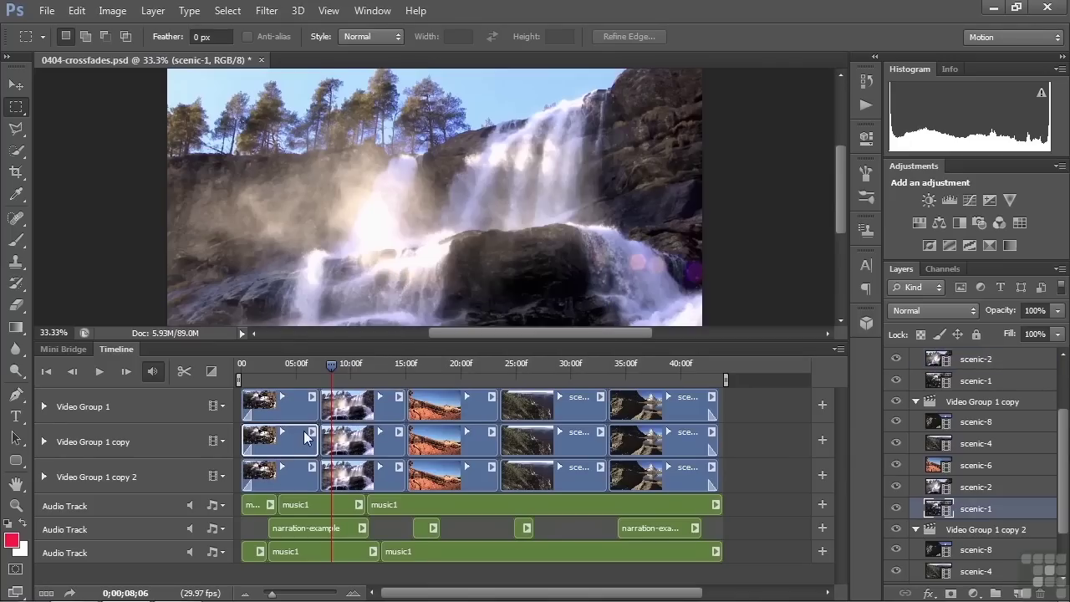
click(309, 431)
click(354, 328)
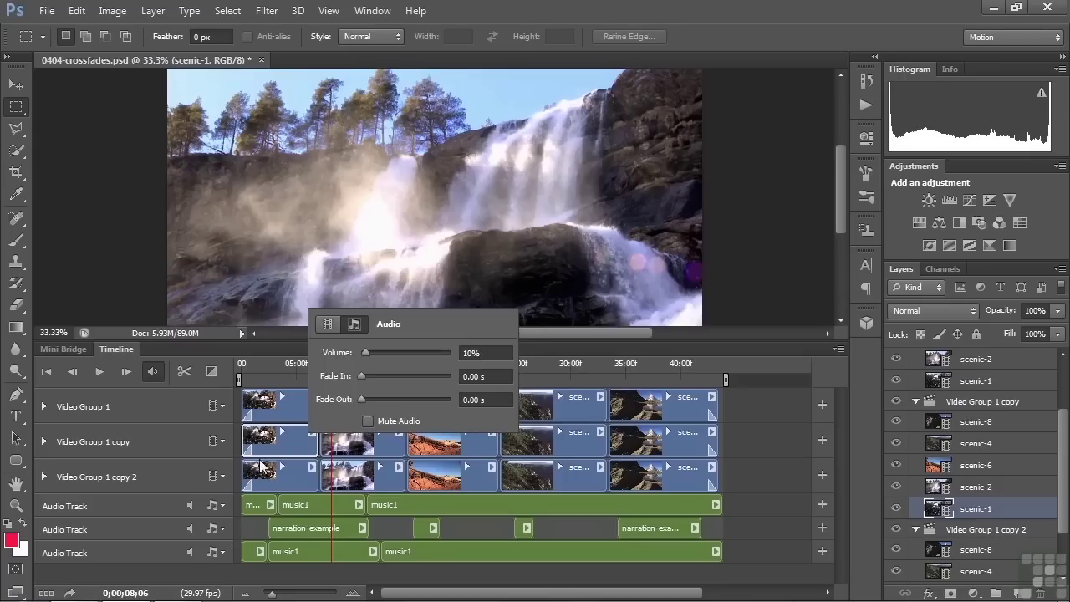
click(291, 447)
click(351, 441)
click(399, 434)
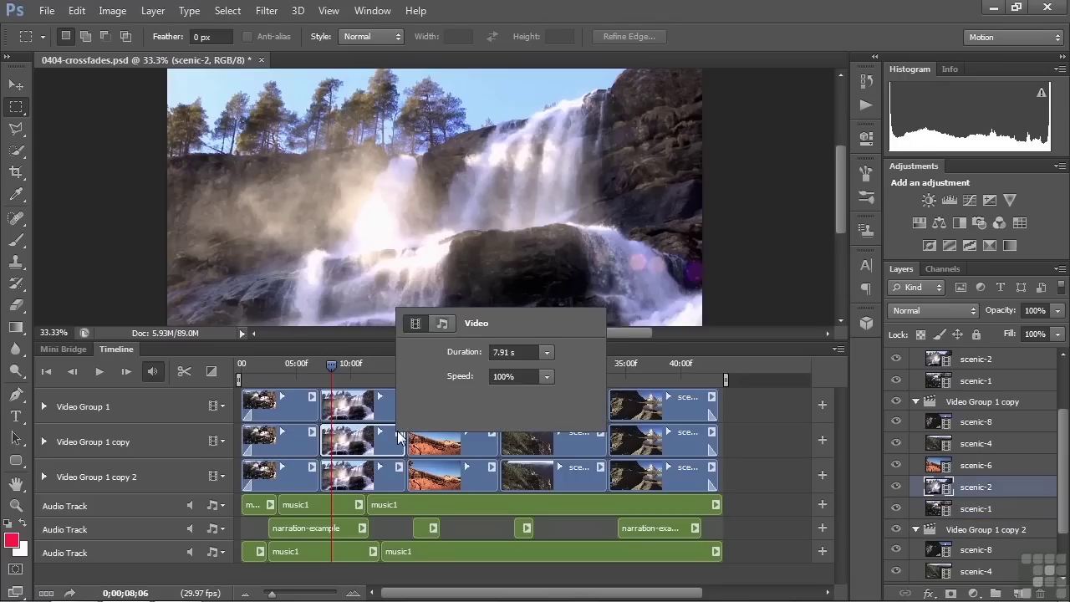
click(441, 324)
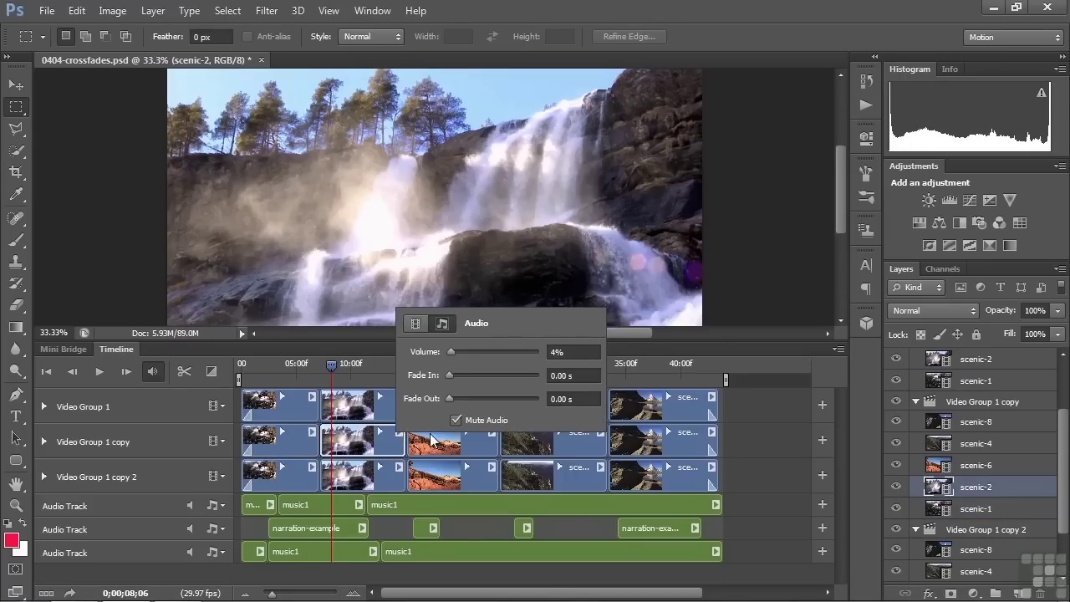
click(293, 440)
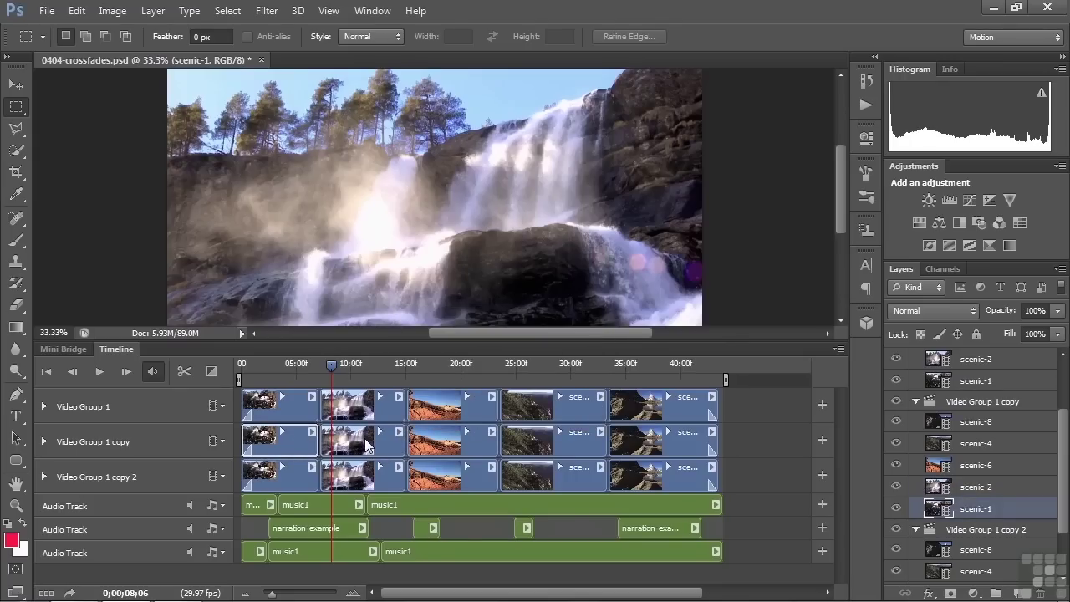
Check the audio settings of scenic-2 and scenic-1 in Video Group 1 copy 2.
click(342, 475)
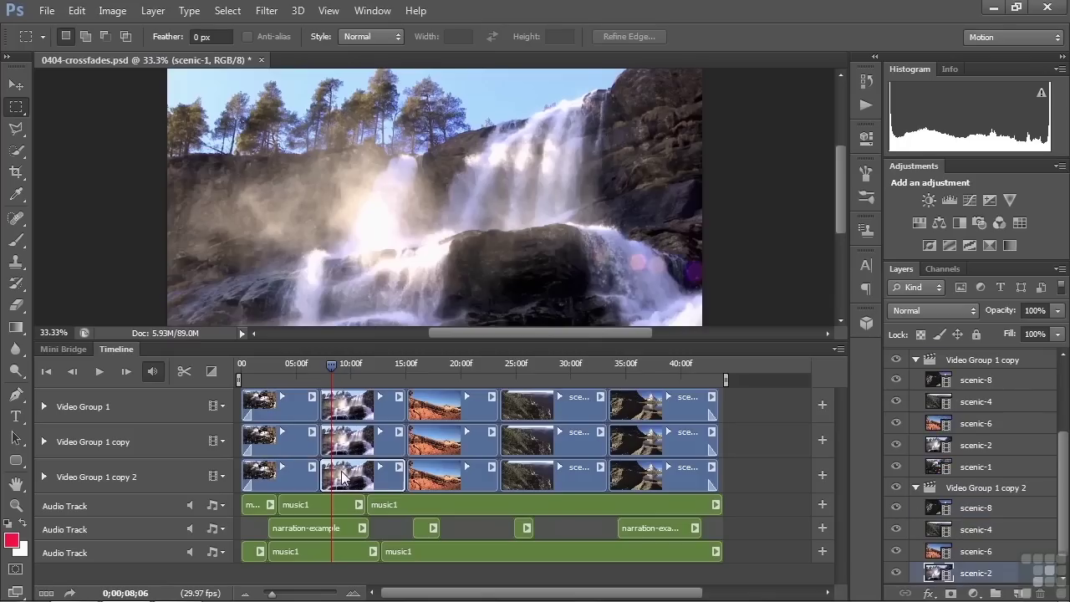
click(384, 470)
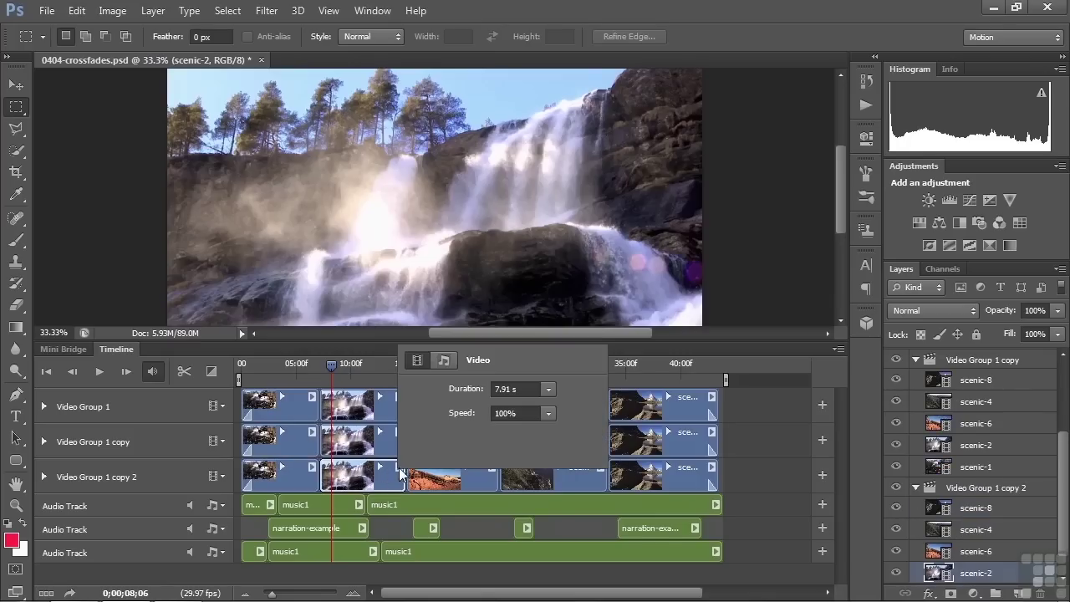
click(444, 360)
click(313, 466)
click(313, 465)
click(358, 357)
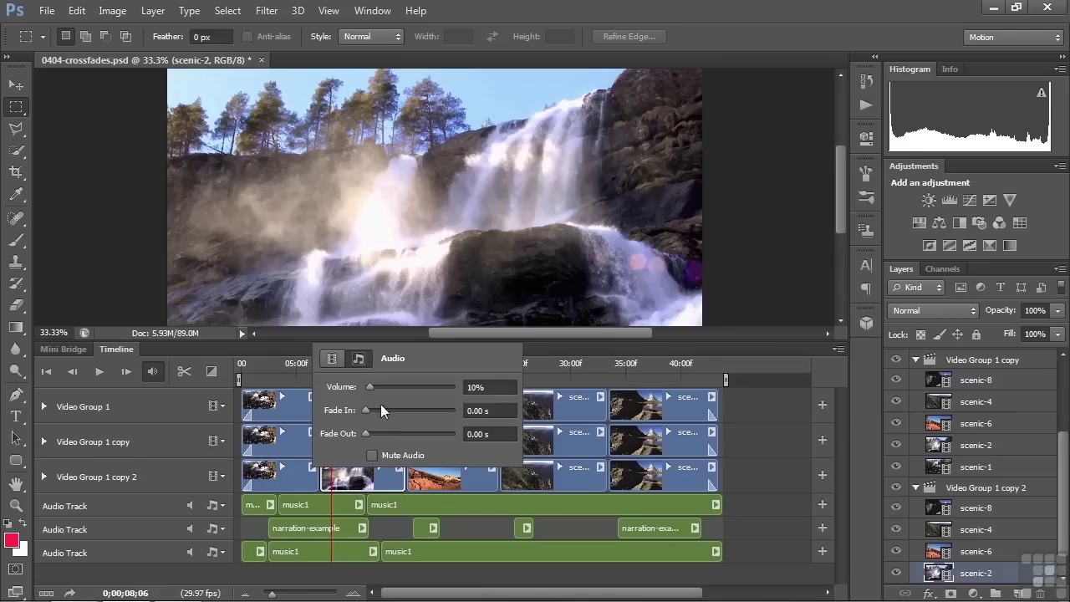
click(290, 441)
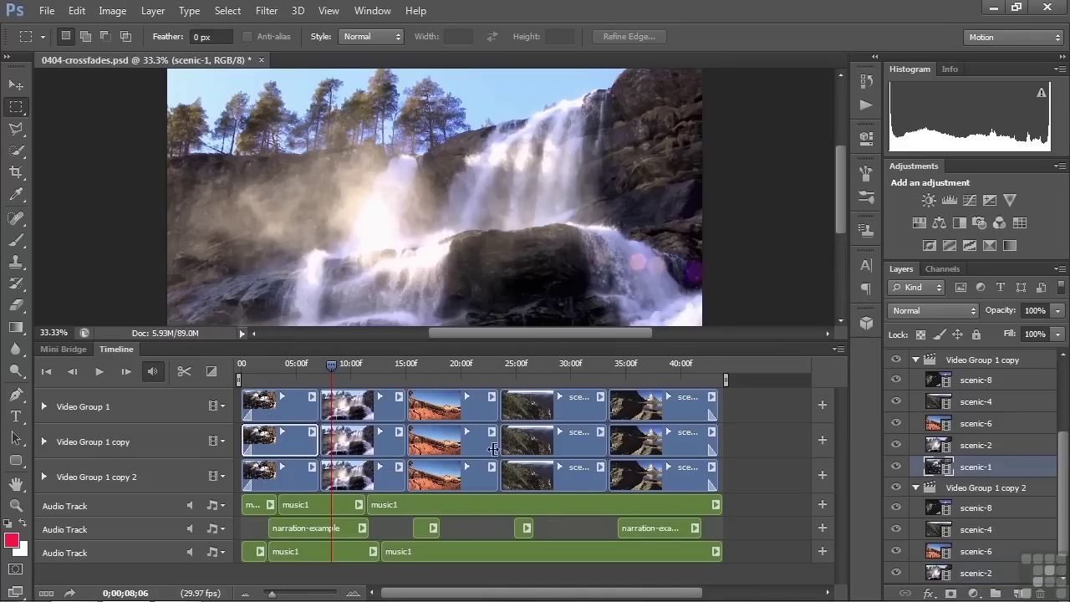
Play the timeline from about 0;00;04;28 past the start of scenic-2 to hear the transition with the duplicated groups.
drag(332, 367, 290, 360)
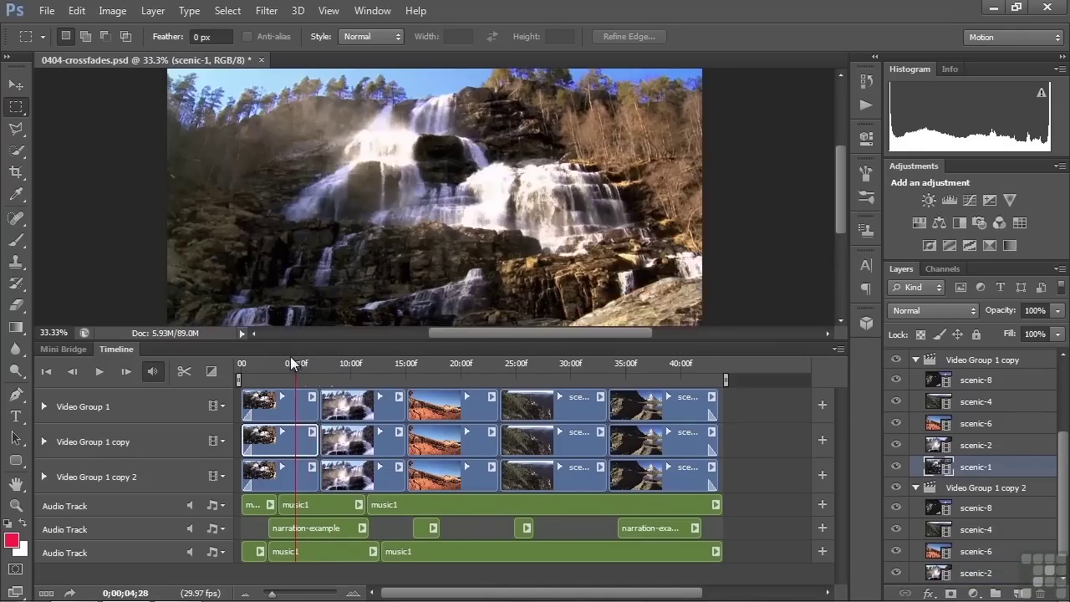
key(space)
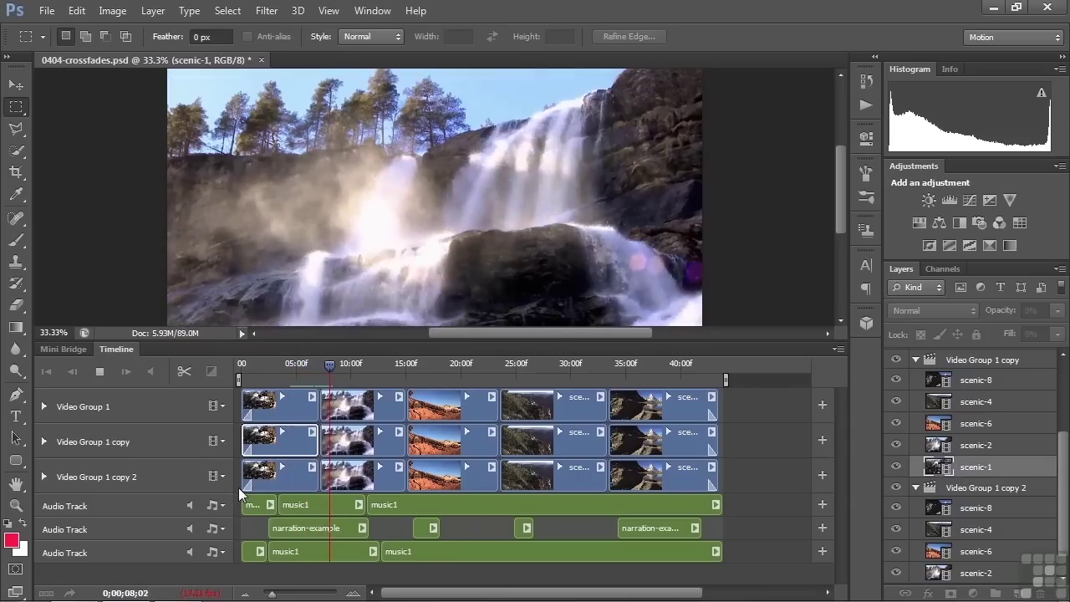
key(space)
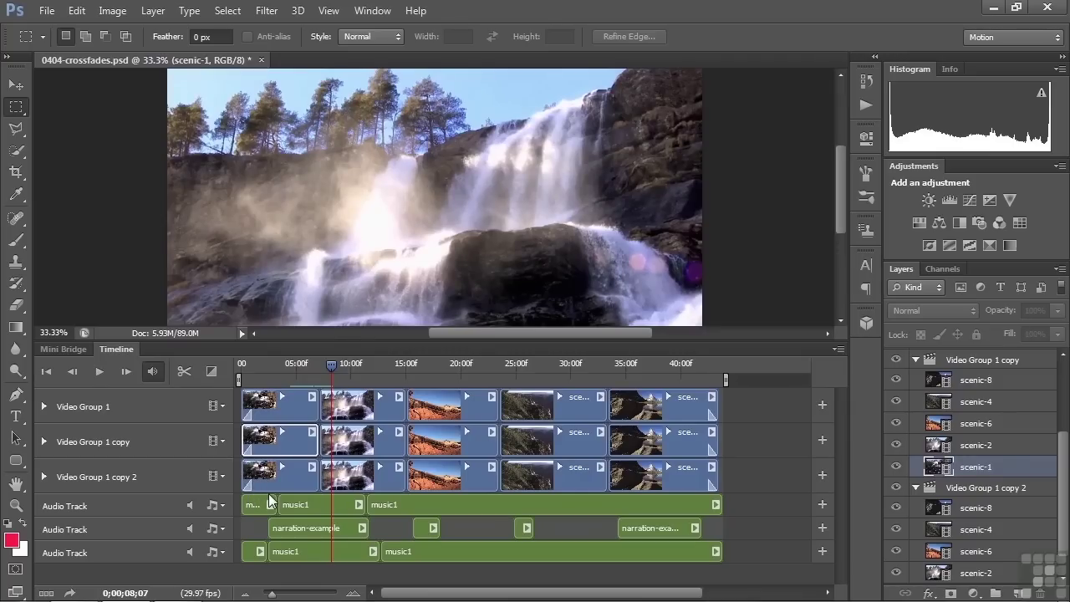
Trim the end of scenic-1 in Video Group 1 copy 2 so that scenic-2 in that group starts earlier.
click(335, 474)
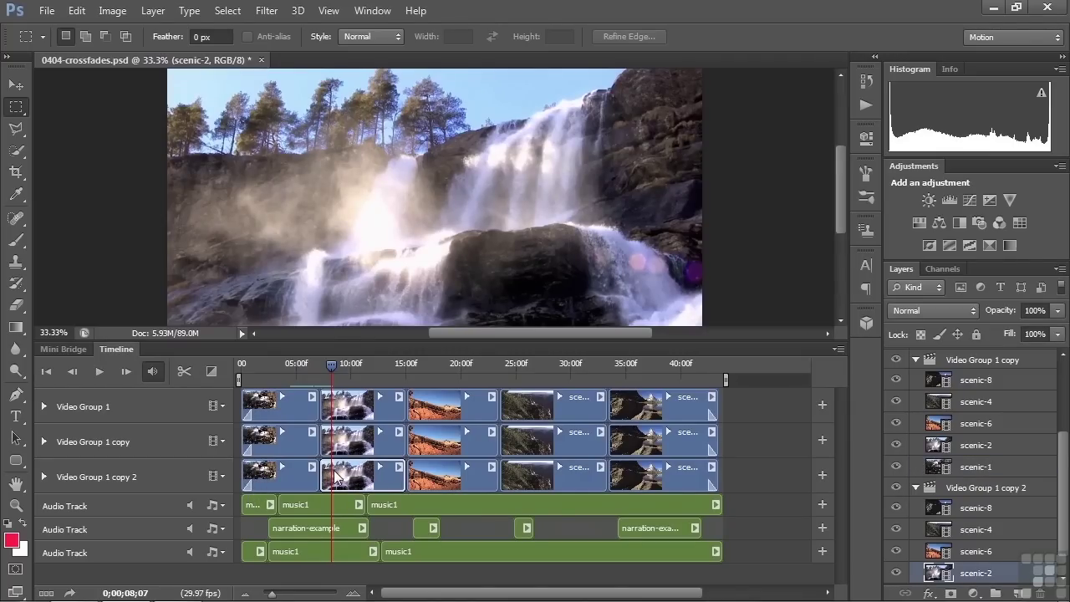
drag(315, 471, 302, 473)
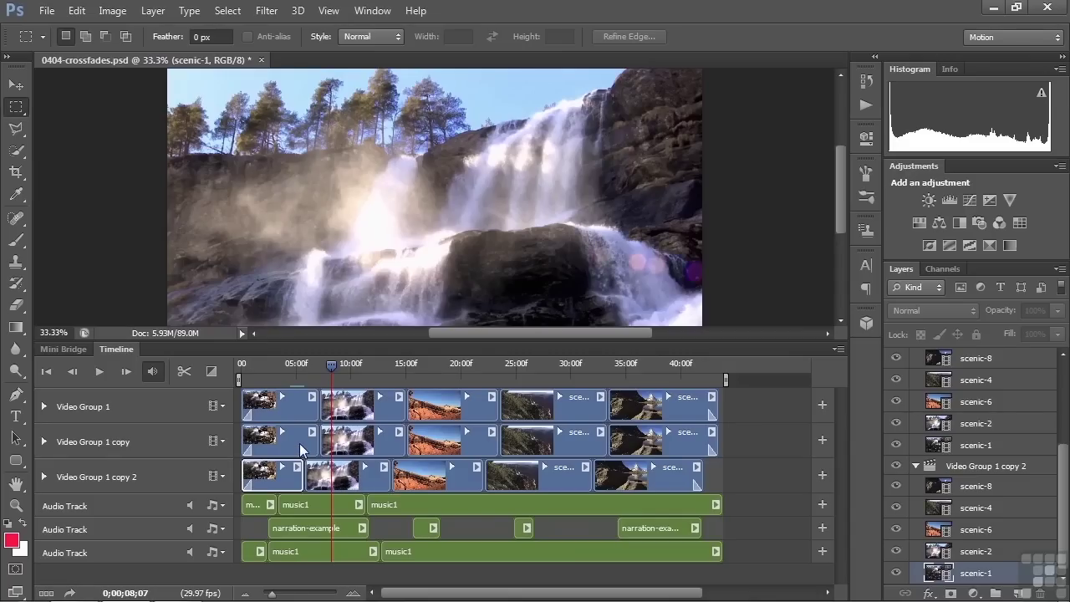
Play the timeline from 0;00;04;28 into scenic-2 to hear the overlapping audio of the offset groups.
drag(331, 365, 295, 374)
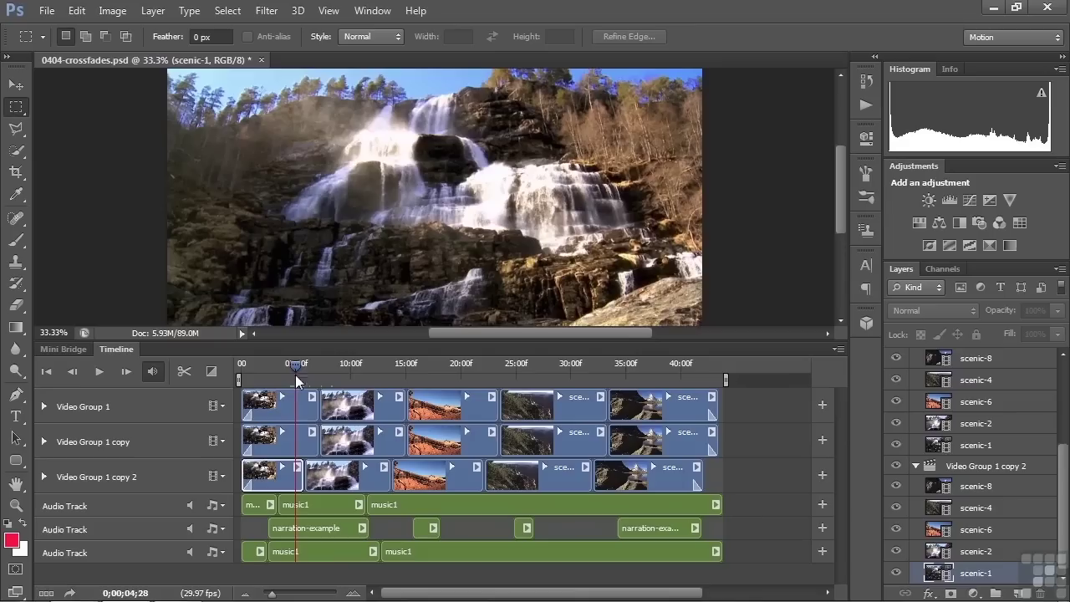
key(space)
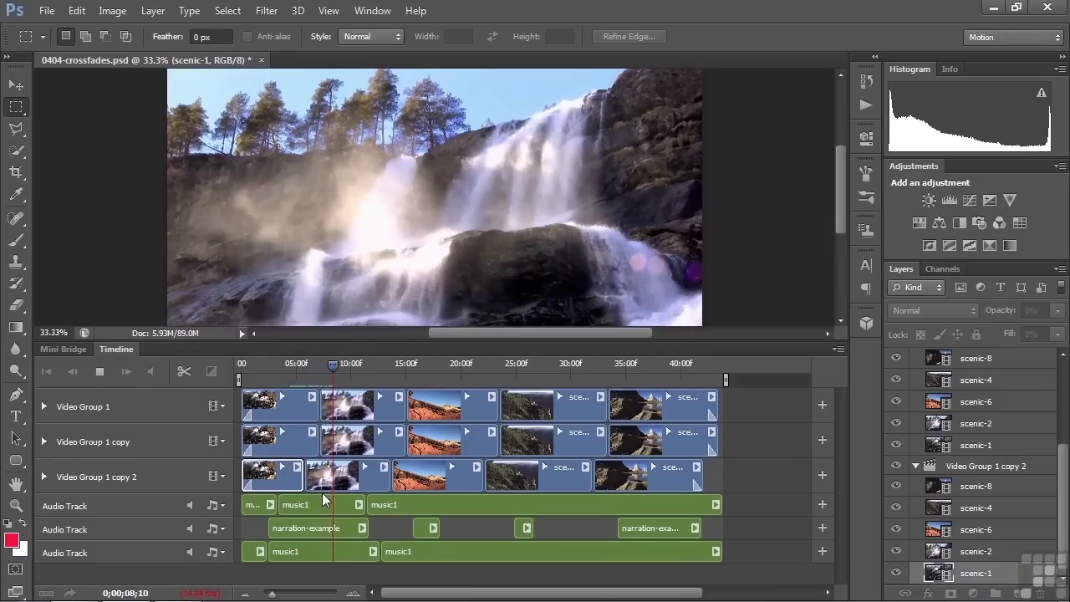
key(space)
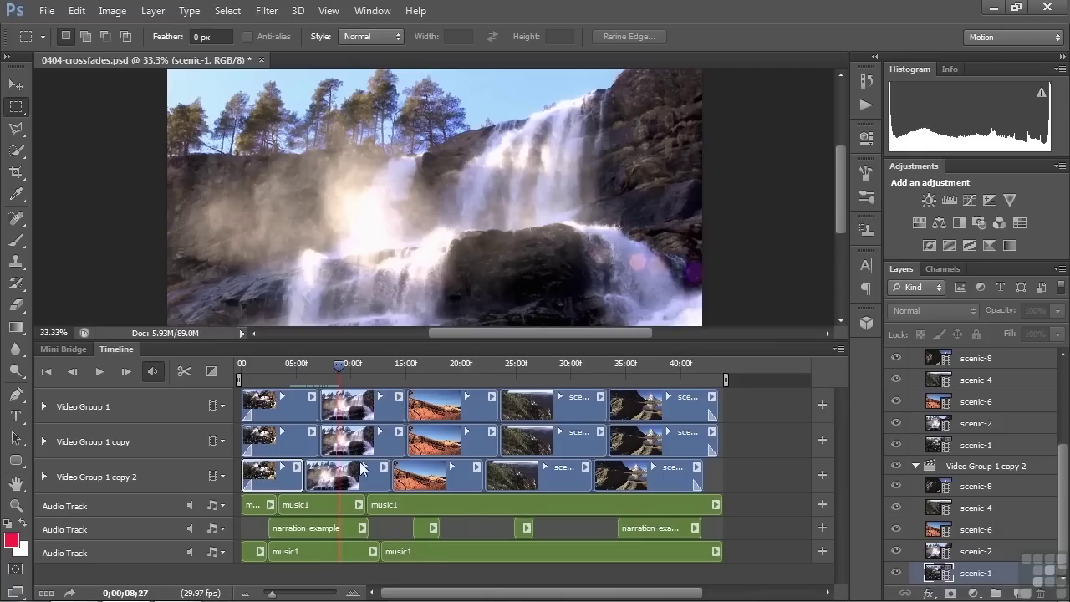
Give scenic-1 in Video Group 1 copy an audio fade-out of 0.87 s.
click(313, 433)
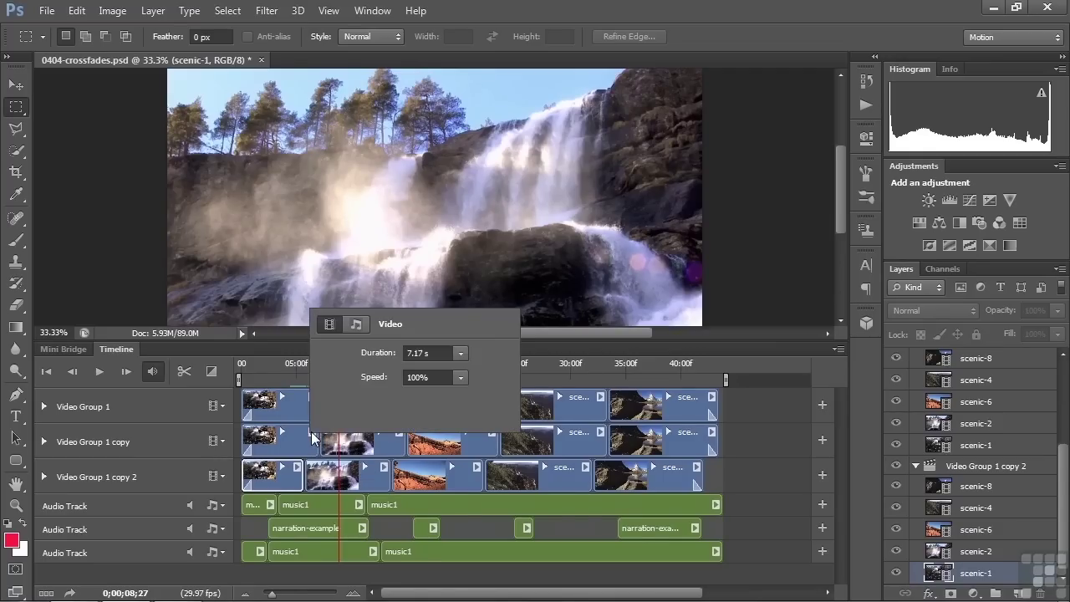
click(354, 326)
drag(364, 400, 376, 404)
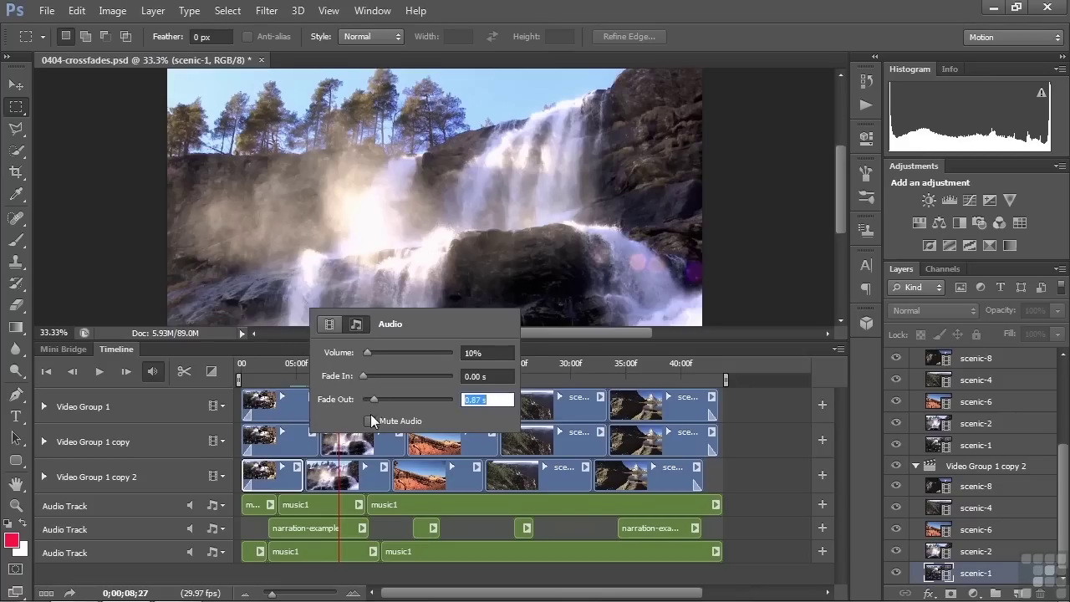
Give scenic-2 in Video Group 1 copy 2 an audio fade-in of 1.11 s.
click(332, 467)
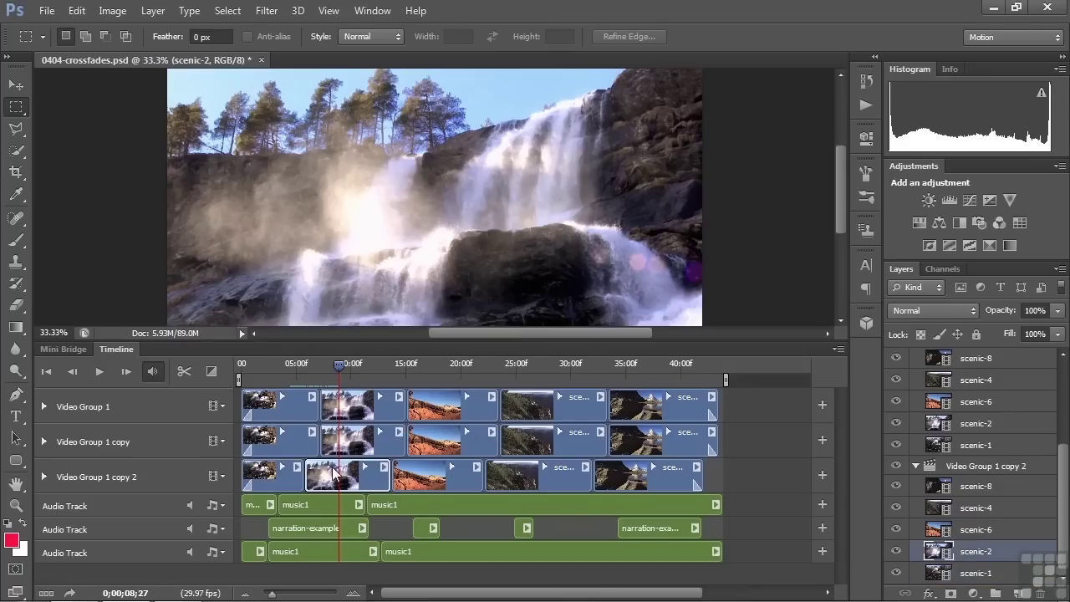
click(383, 466)
click(430, 360)
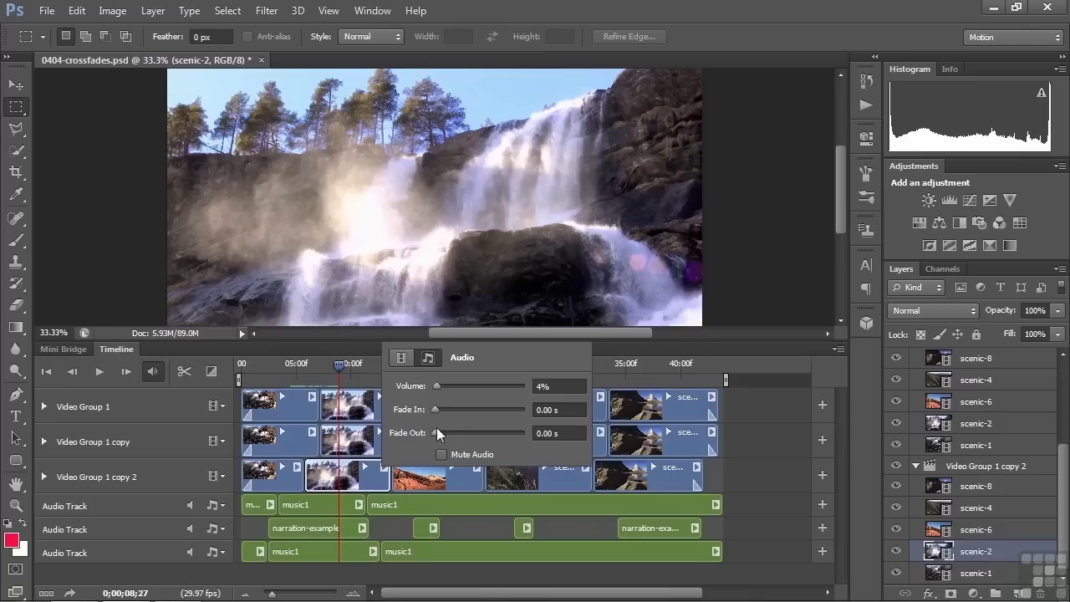
drag(434, 409, 447, 411)
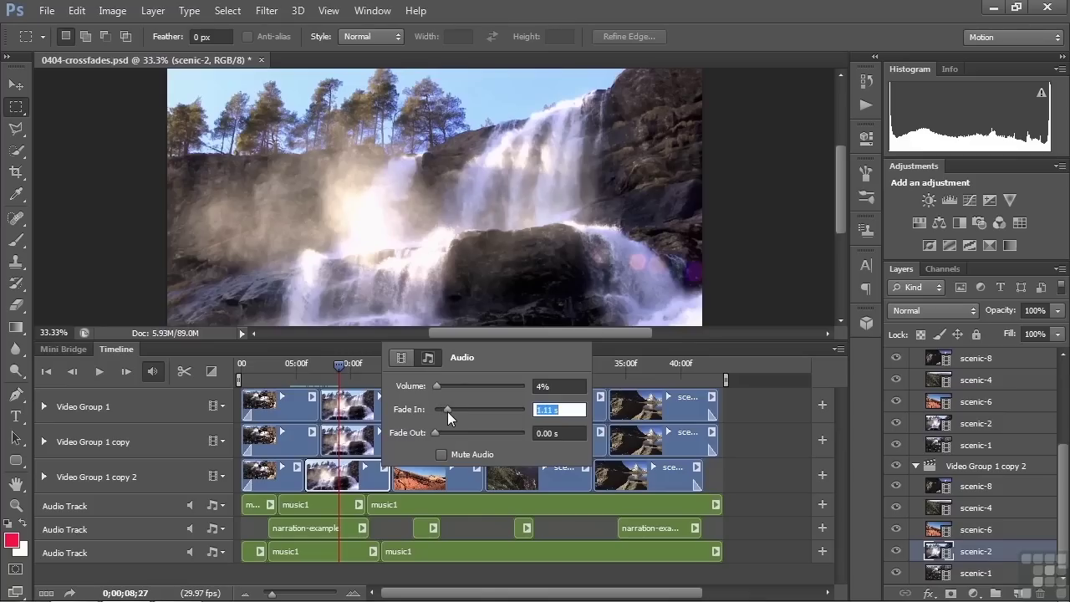
click(343, 365)
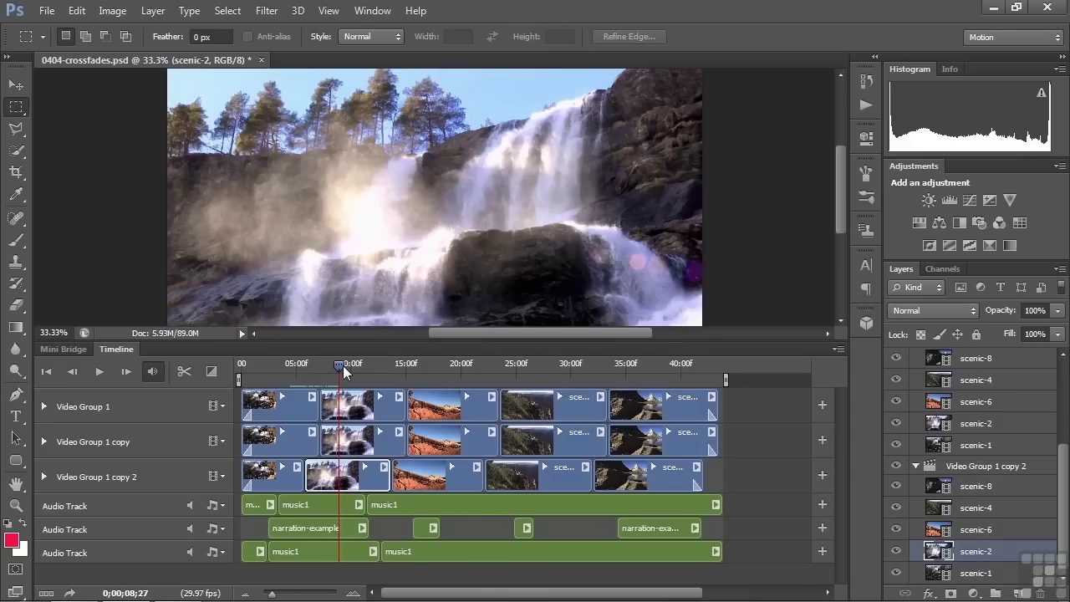
Play the timeline from 0;00;04;06 through the start of scenic-2 to hear the audio crossfade.
click(300, 366)
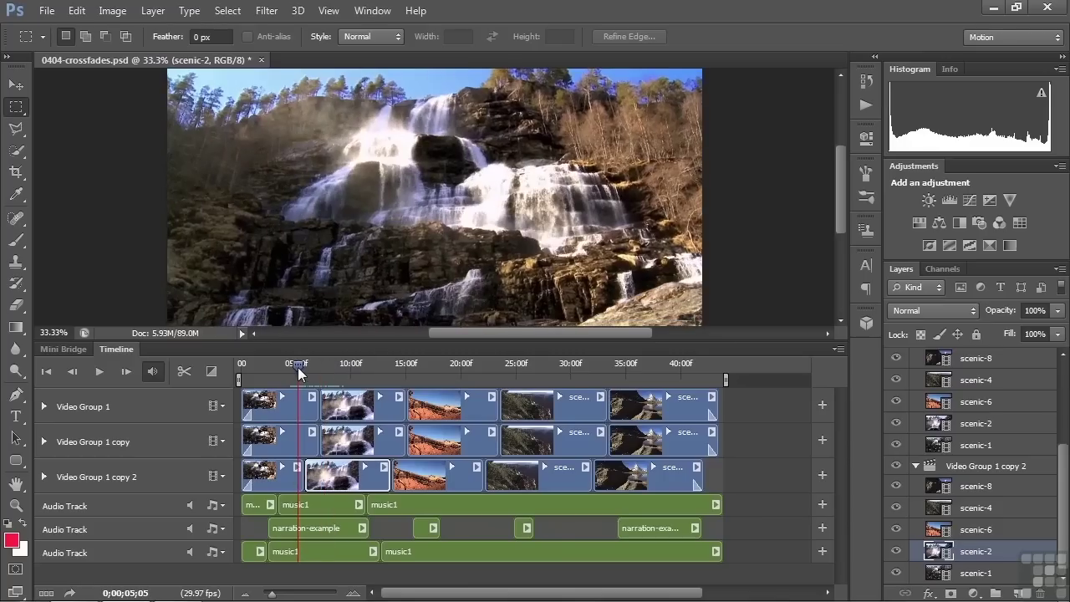
drag(299, 372, 285, 374)
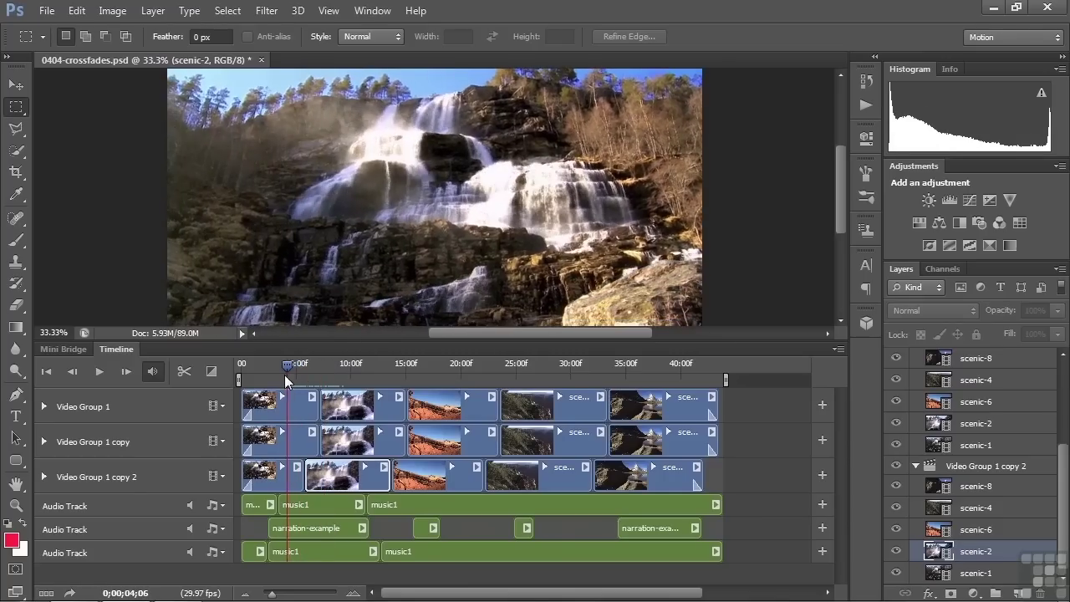
key(space)
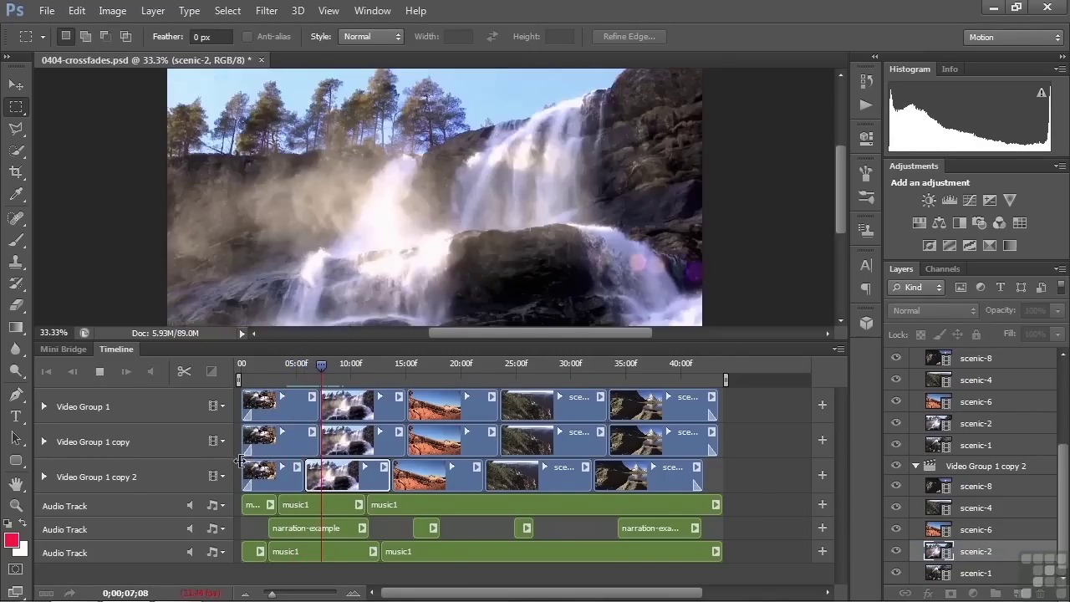
key(space)
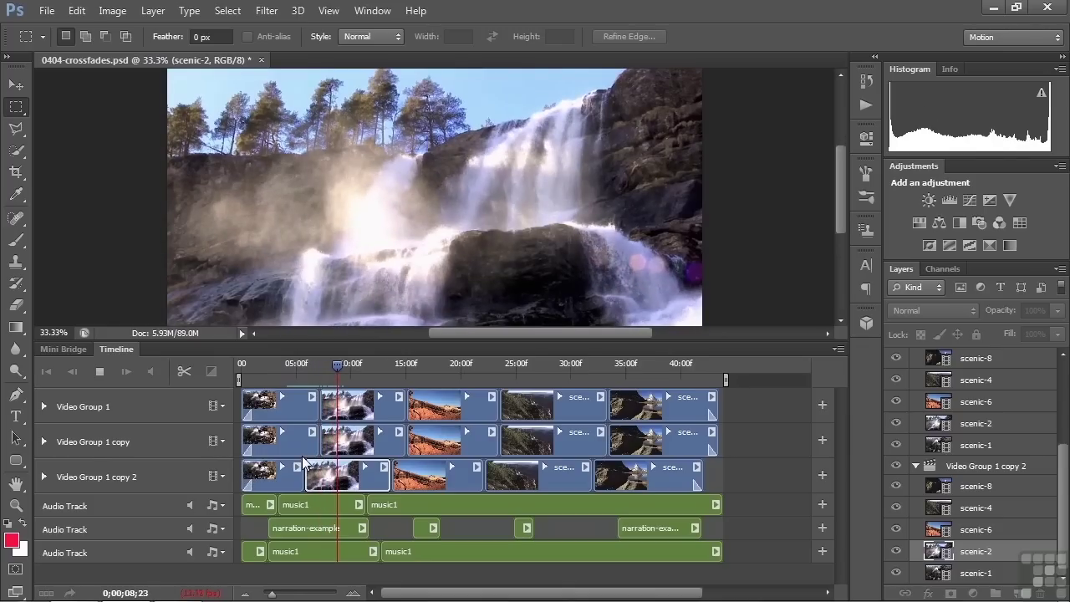